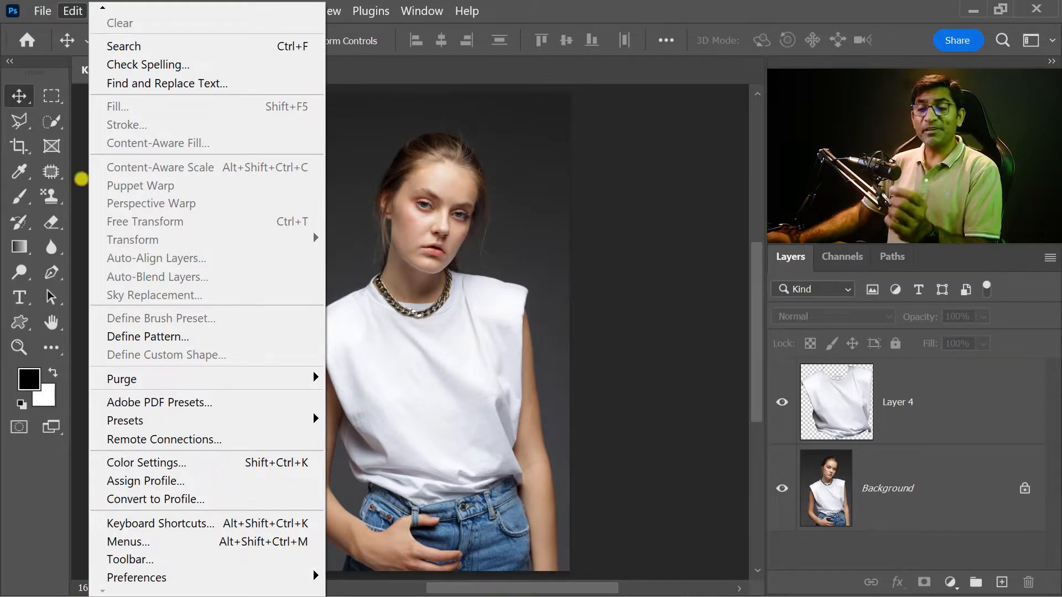
click(17, 197)
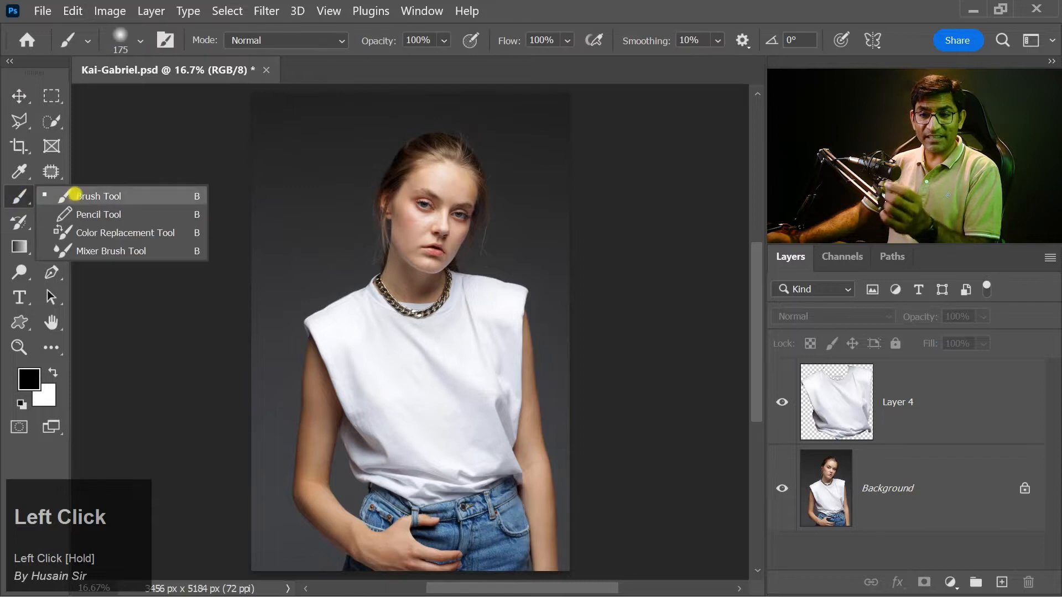
click(113, 194)
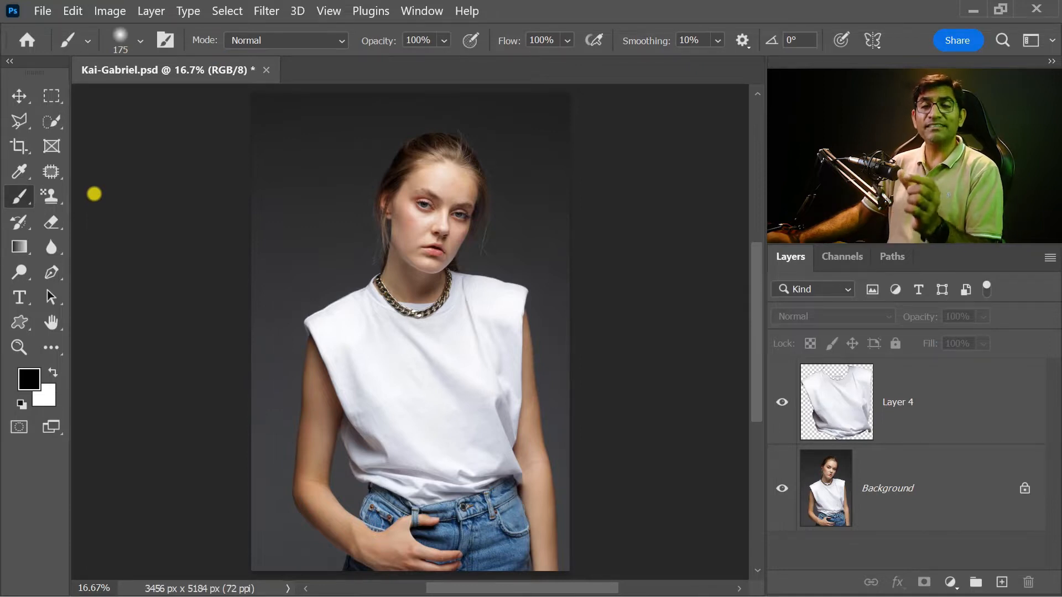
click(72, 11)
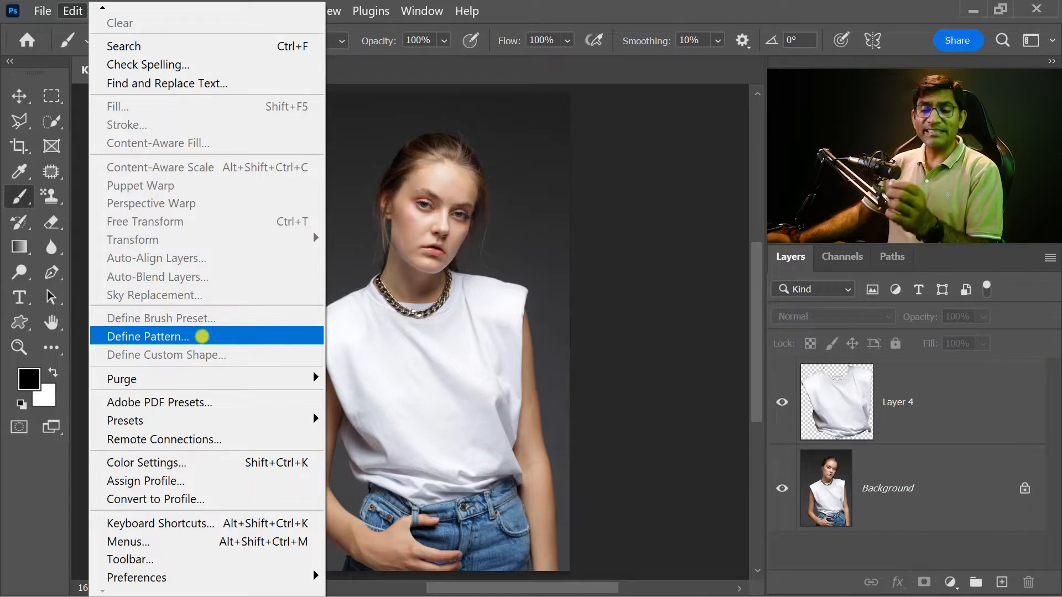
click(19, 96)
mouse_move(52, 196)
mouse_down()
mouse_move(95, 206)
mouse_move(160, 195)
mouse_move(166, 215)
mouse_up()
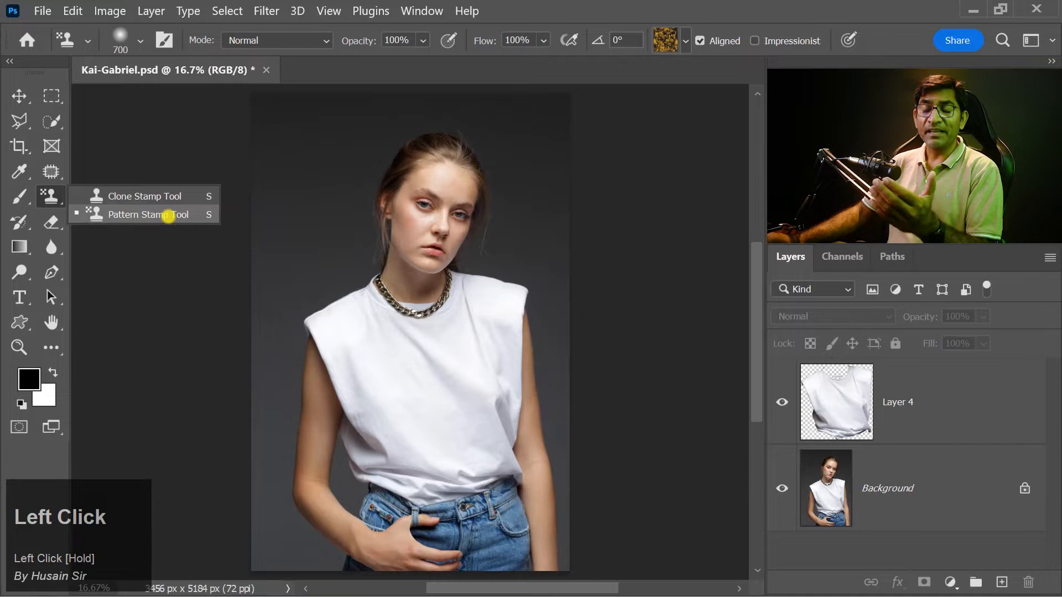
mouse_move(170, 216)
mouse_down()
mouse_move(50, 194)
mouse_move(140, 212)
mouse_move(92, 40)
mouse_move(72, 11)
mouse_up()
click(72, 11)
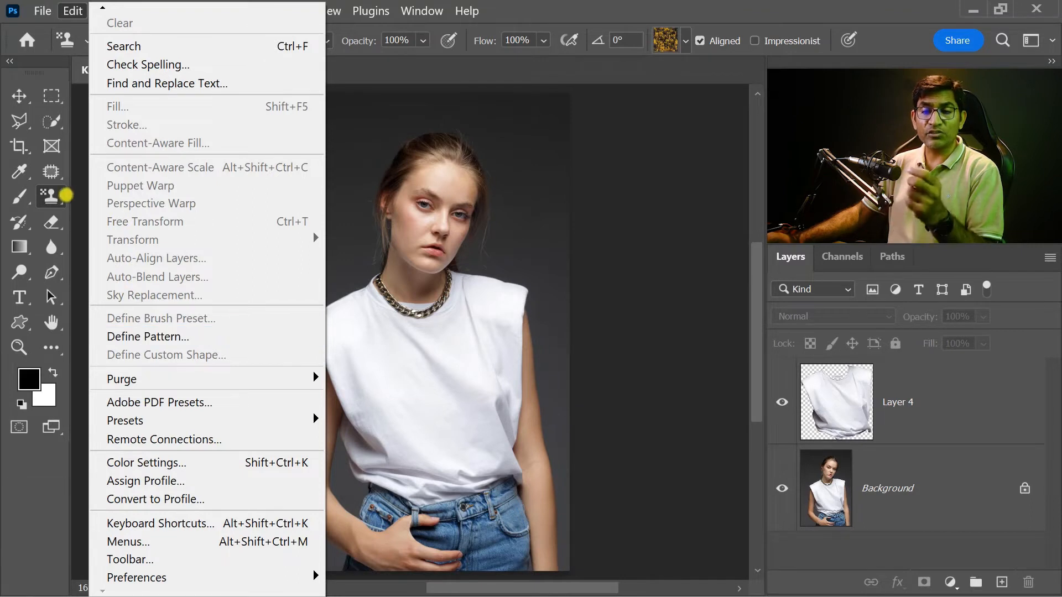
click(51, 194)
drag(52, 194, 140, 212)
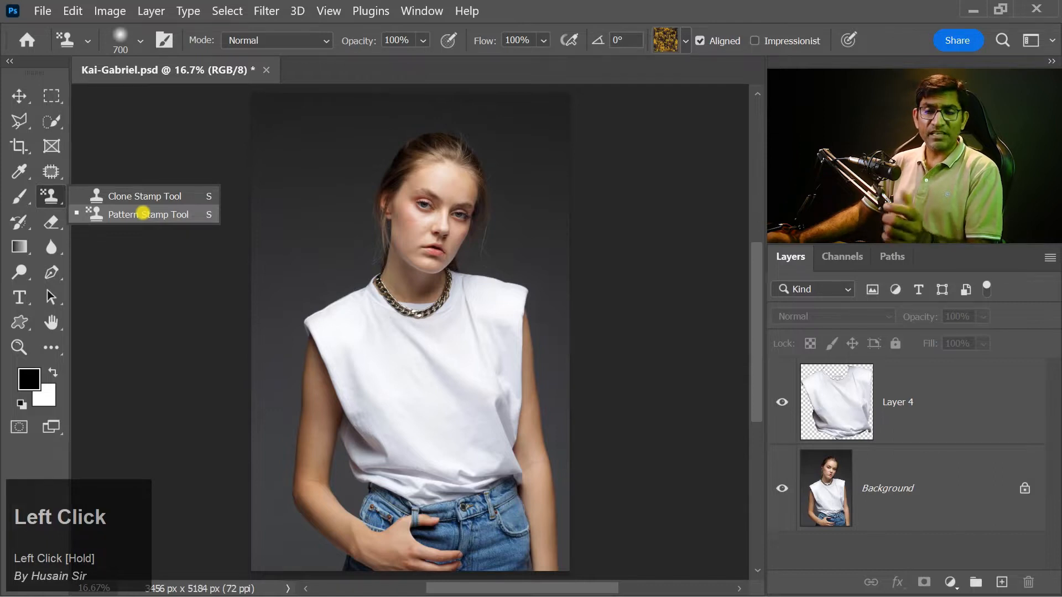
mouse_move(142, 212)
mouse_down()
mouse_move(111, 201)
mouse_move(142, 215)
mouse_up()
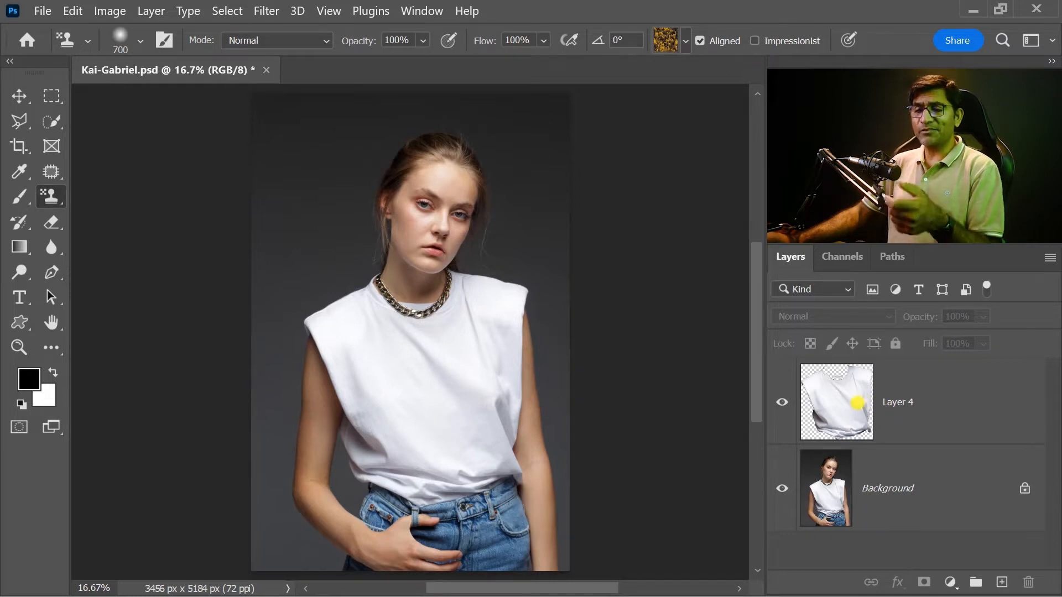
Step: Load the outline of the shirt on Layer 4 as a selection and add a new empty layer above it
ctrl+click(846, 407)
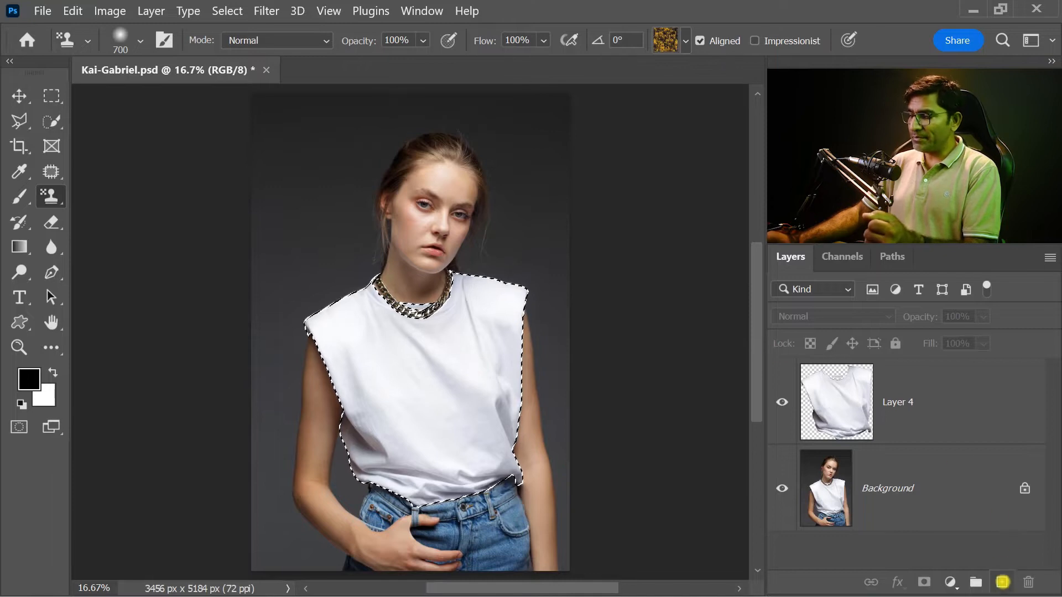
click(1001, 582)
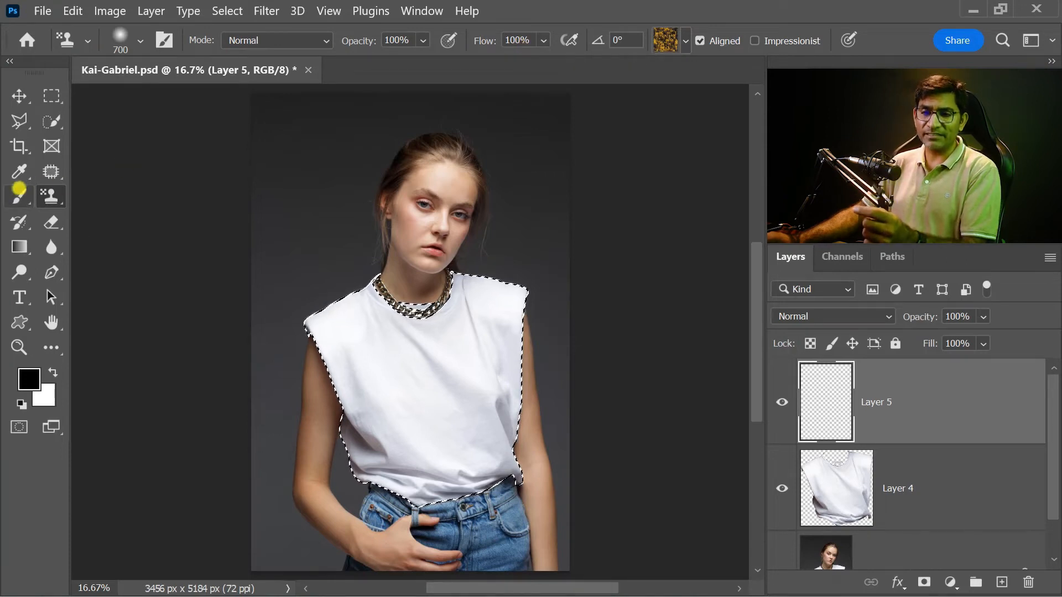
Step: Try painting the shirt selection with the dark green leaf pattern from the Trees group using the Pattern Stamp tool, and undo it
click(19, 193)
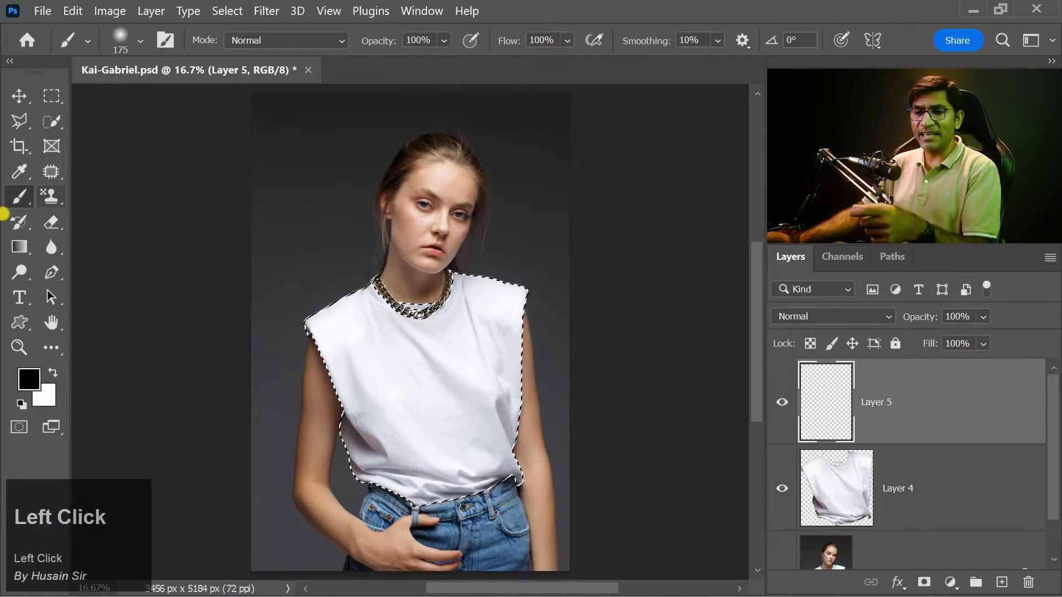
click(51, 196)
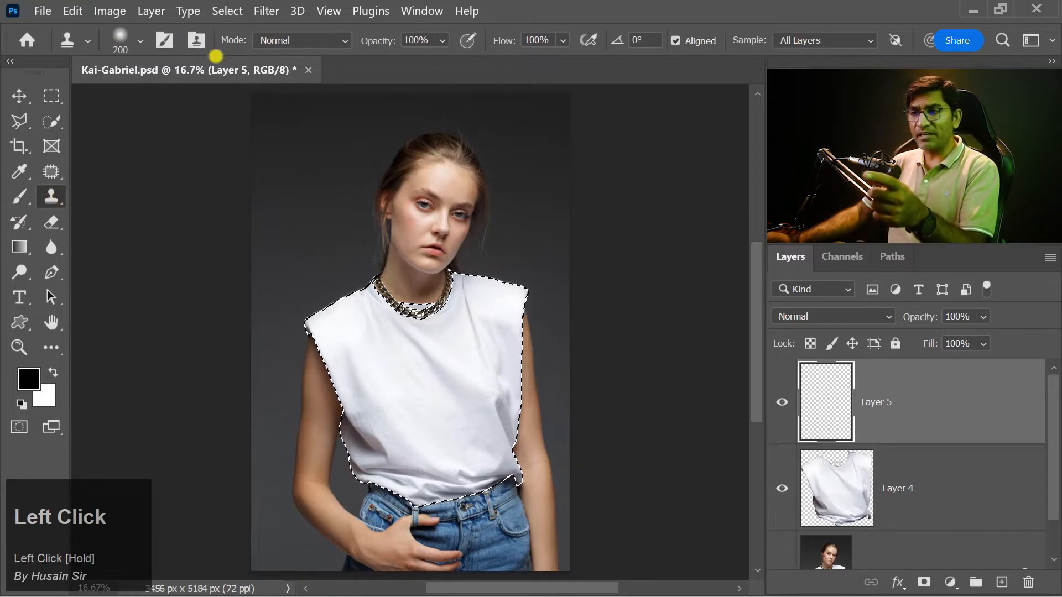
click(51, 196)
click(107, 212)
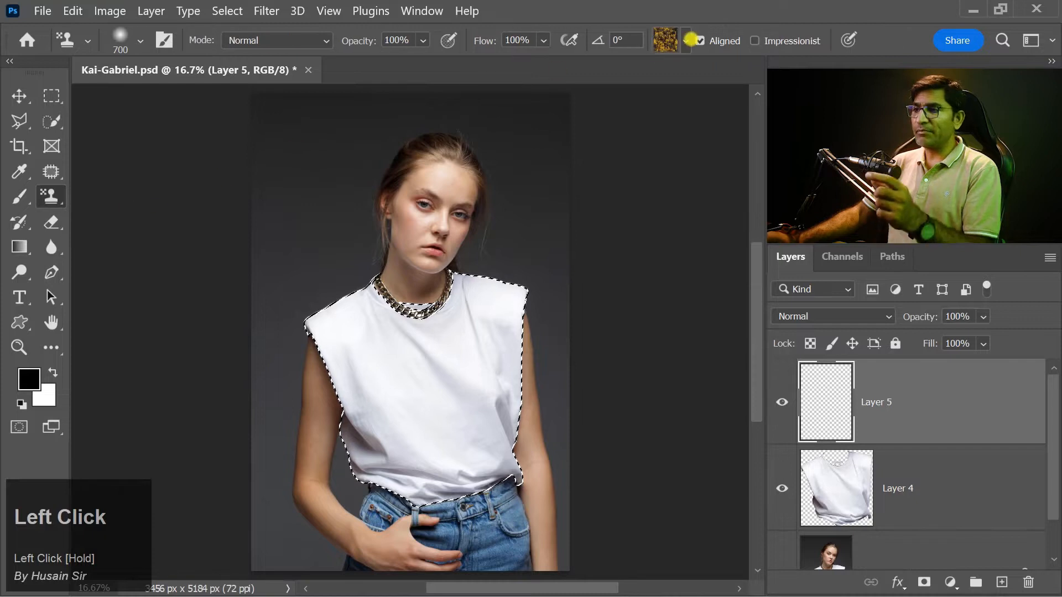
click(685, 42)
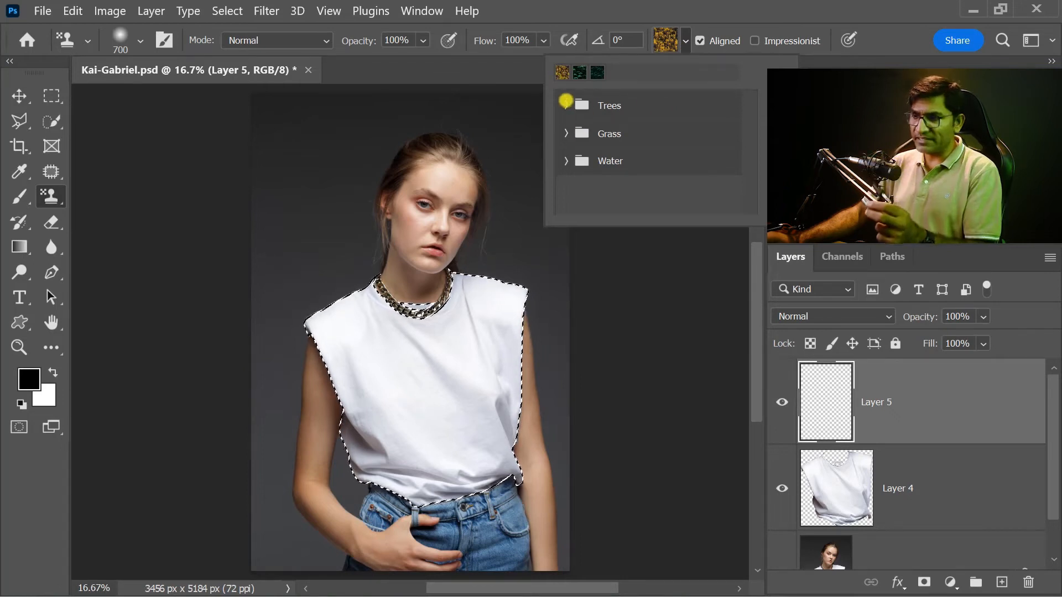
click(566, 104)
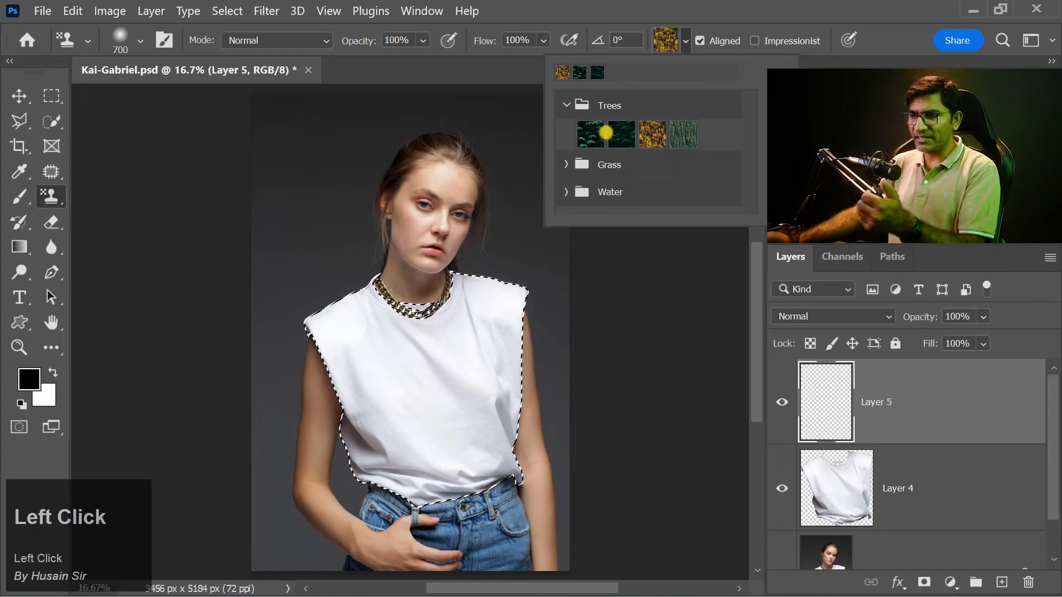
click(591, 134)
mouse_move(434, 331)
mouse_down()
mouse_move(437, 356)
mouse_move(417, 315)
mouse_move(409, 325)
mouse_move(468, 307)
mouse_move(454, 389)
mouse_move(513, 422)
mouse_move(436, 442)
mouse_up()
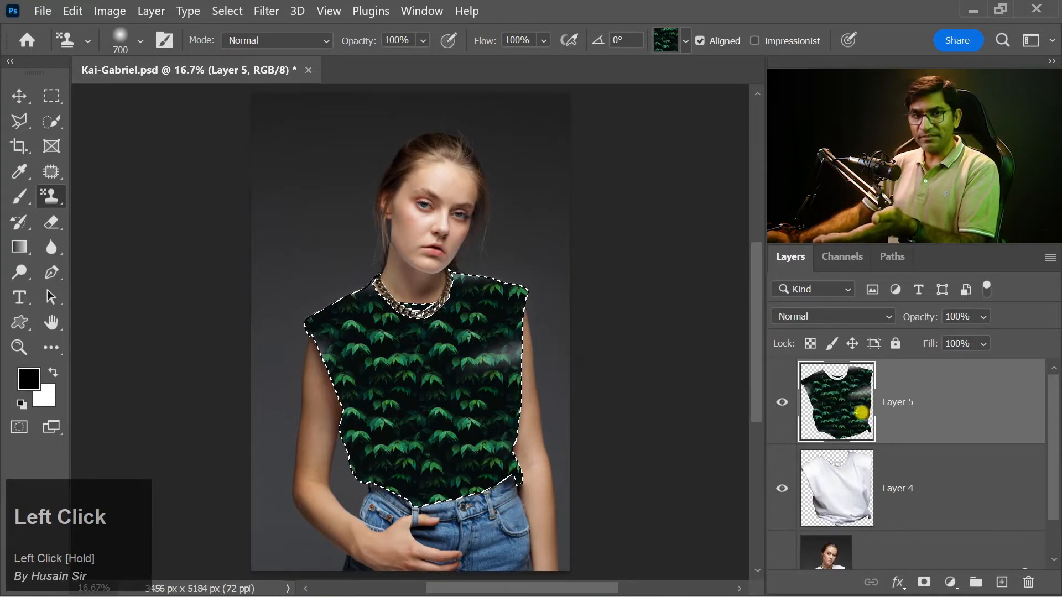
key(ctrl+z)
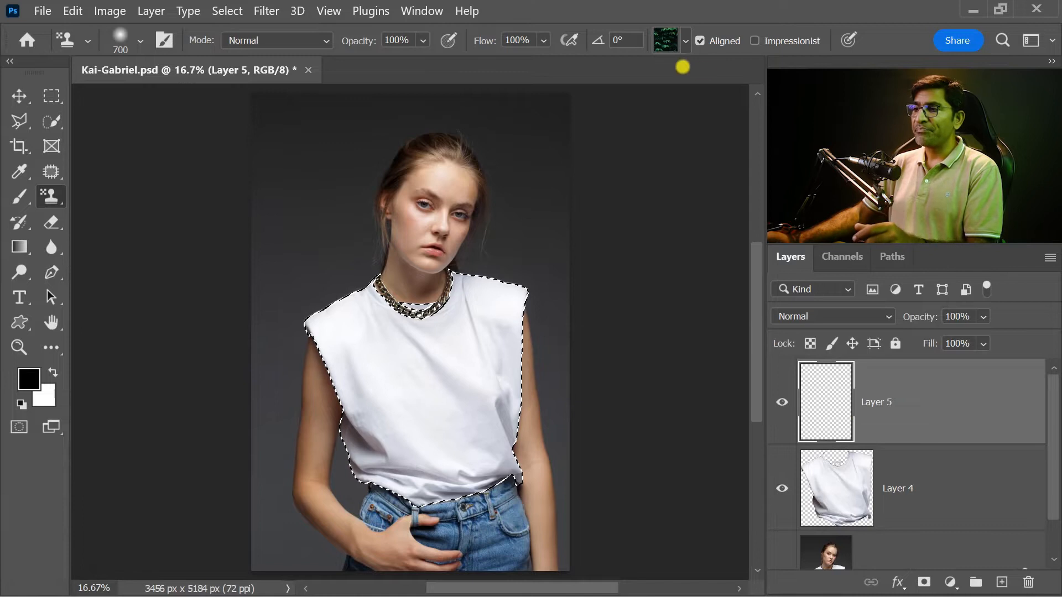
Step: Try painting the shirt selection with the yellow autumn forest pattern from the Trees group, and undo the painting
click(685, 43)
click(652, 135)
mouse_move(504, 346)
mouse_down()
mouse_move(262, 332)
mouse_move(468, 348)
mouse_up()
drag(453, 498, 489, 381)
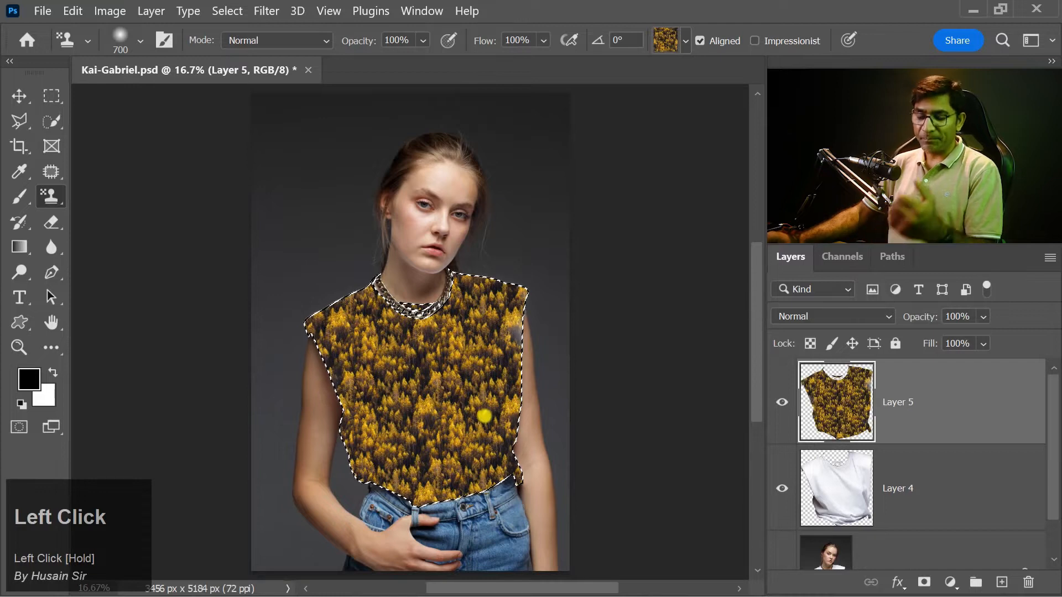
key(ctrl+z)
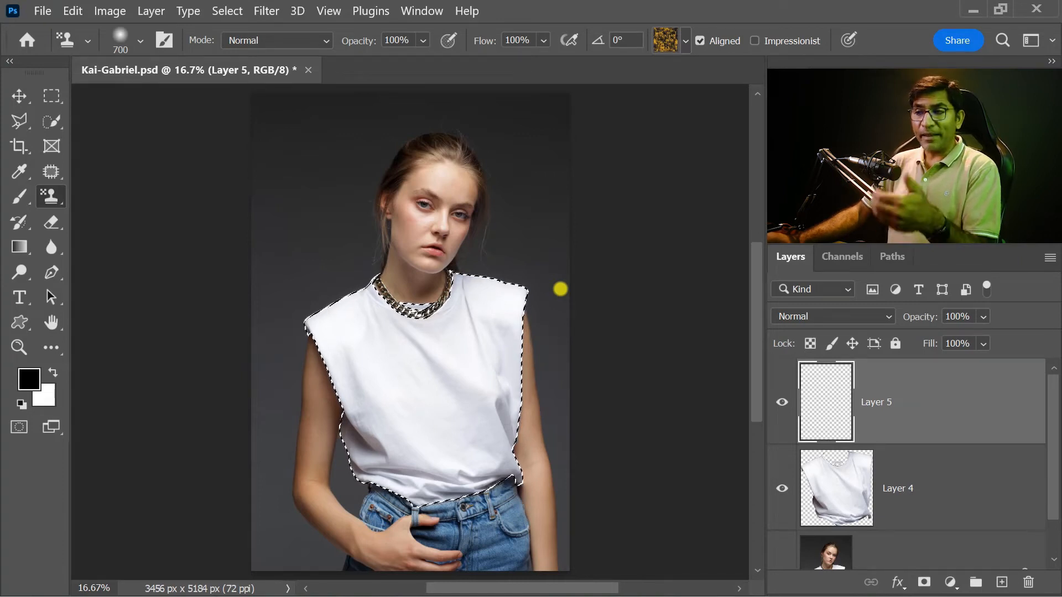
click(686, 41)
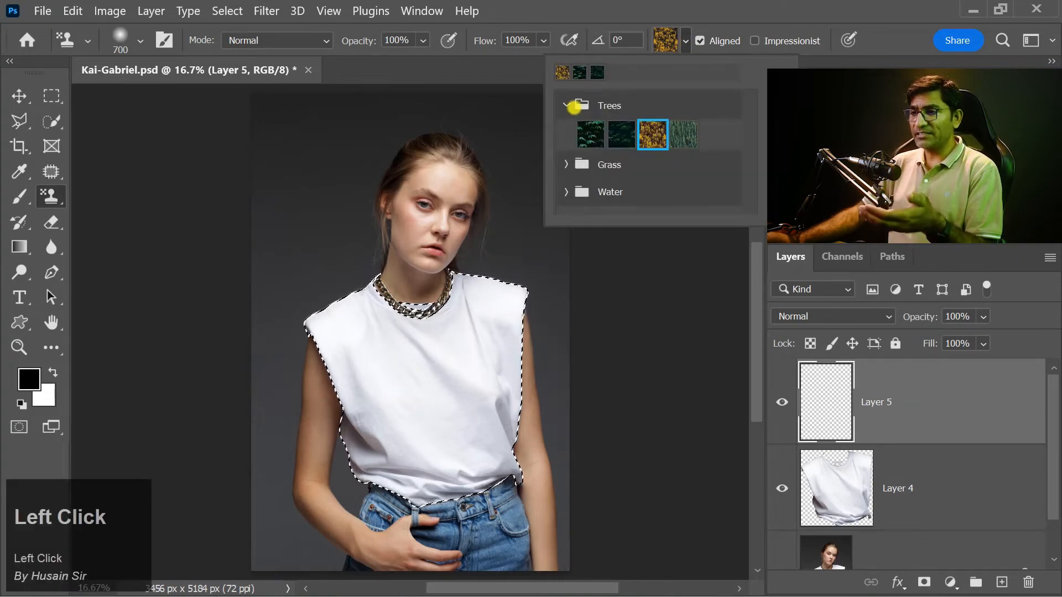
click(567, 105)
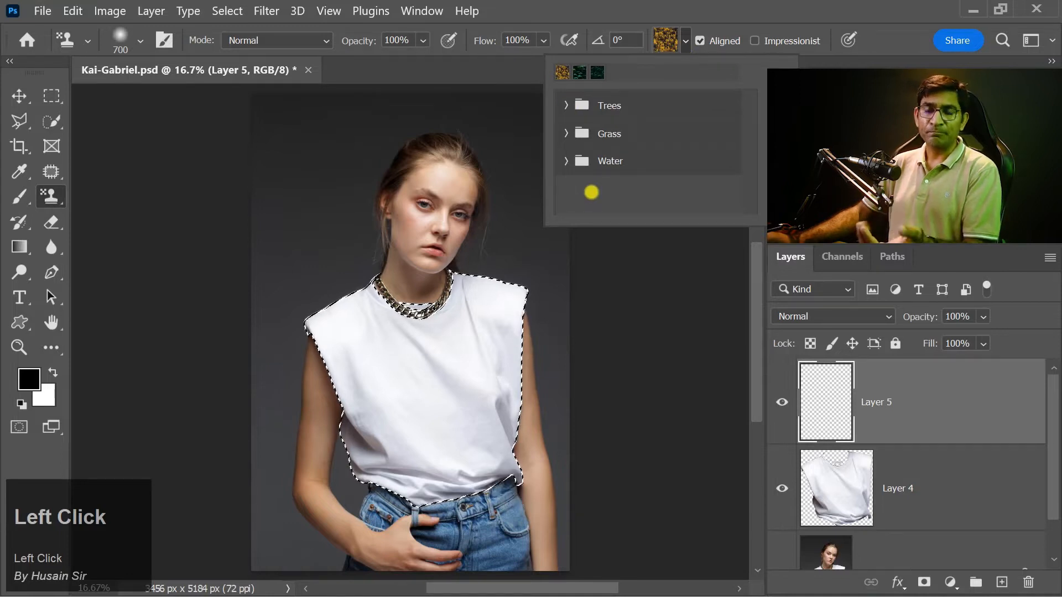
click(699, 7)
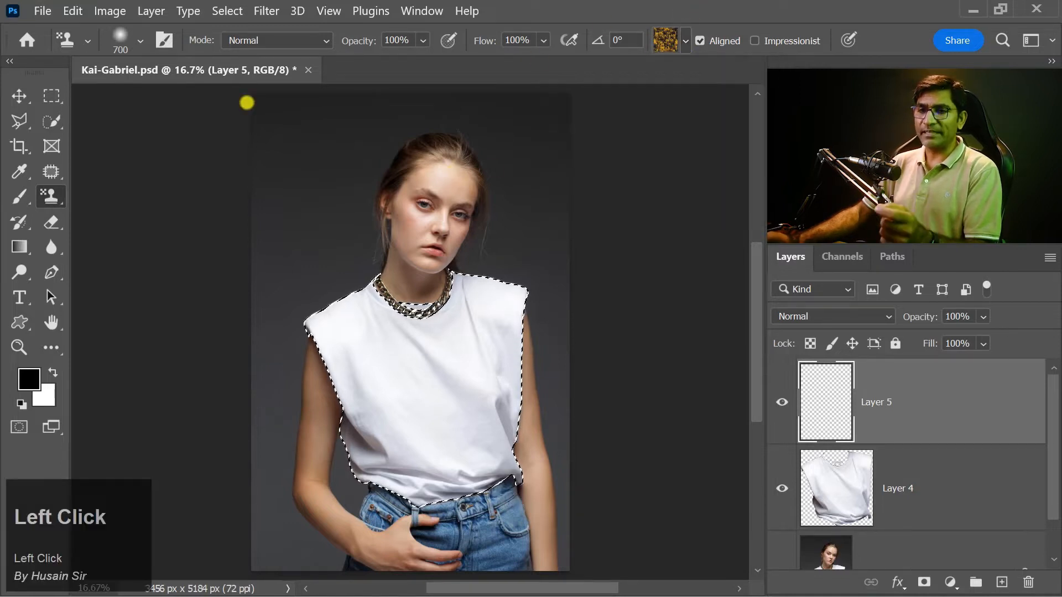
Step: Open the image Pattern.jpg from the Edit P folder
click(19, 96)
click(43, 9)
click(58, 47)
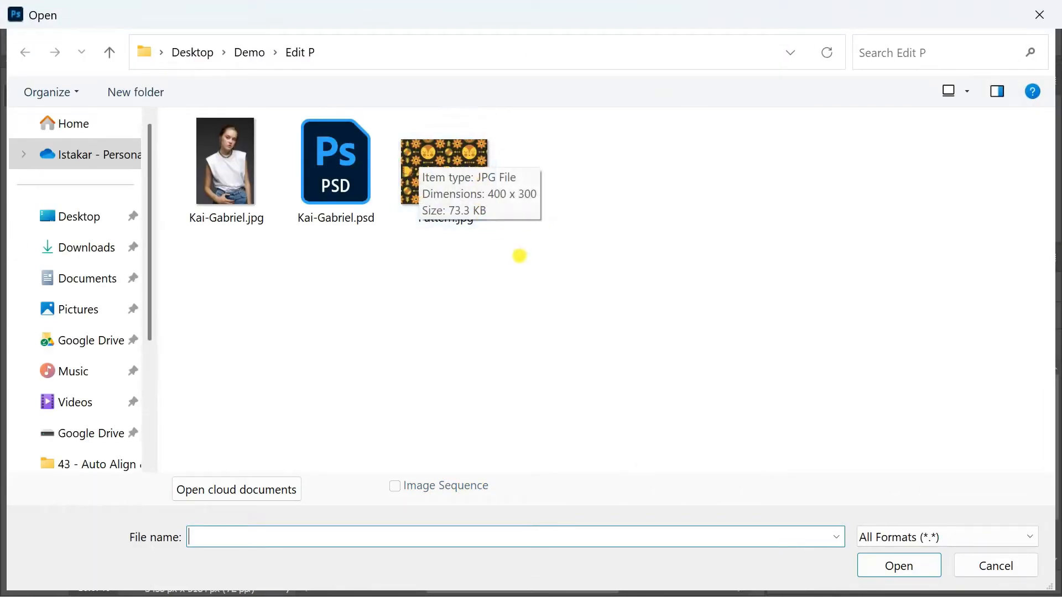
double_click(465, 166)
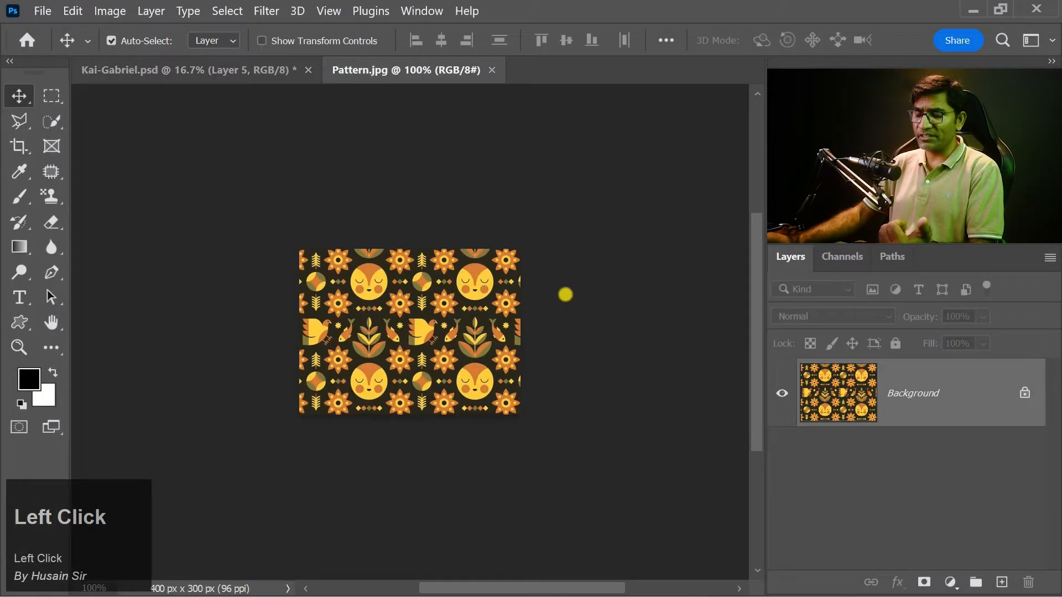
key(ctrl+plus)
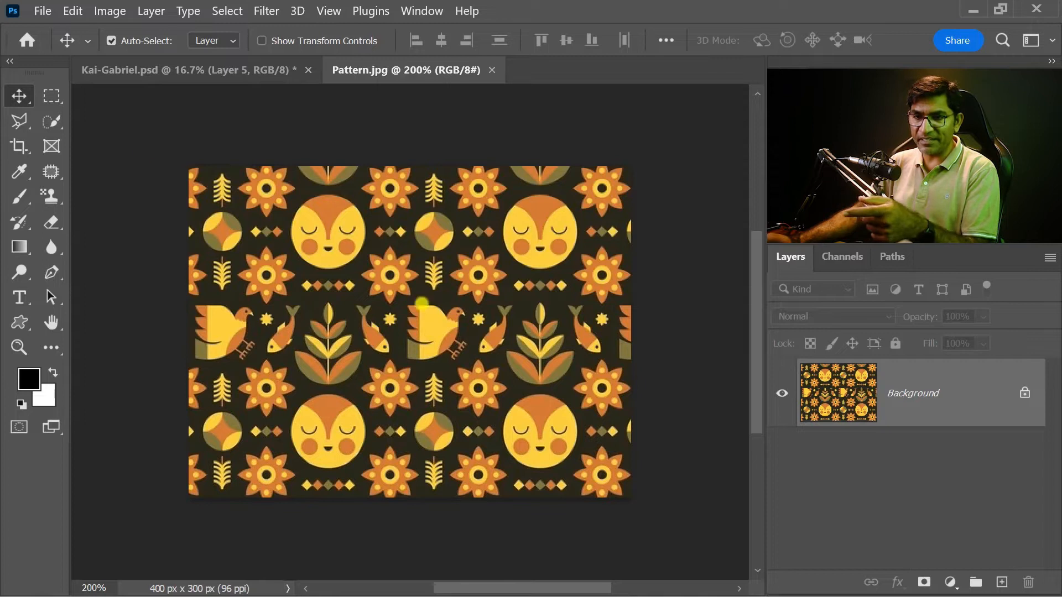
Step: Draw a rectangular marquee around the bird and fish, running from one plant's stem to the neighbouring plant's stem
click(53, 99)
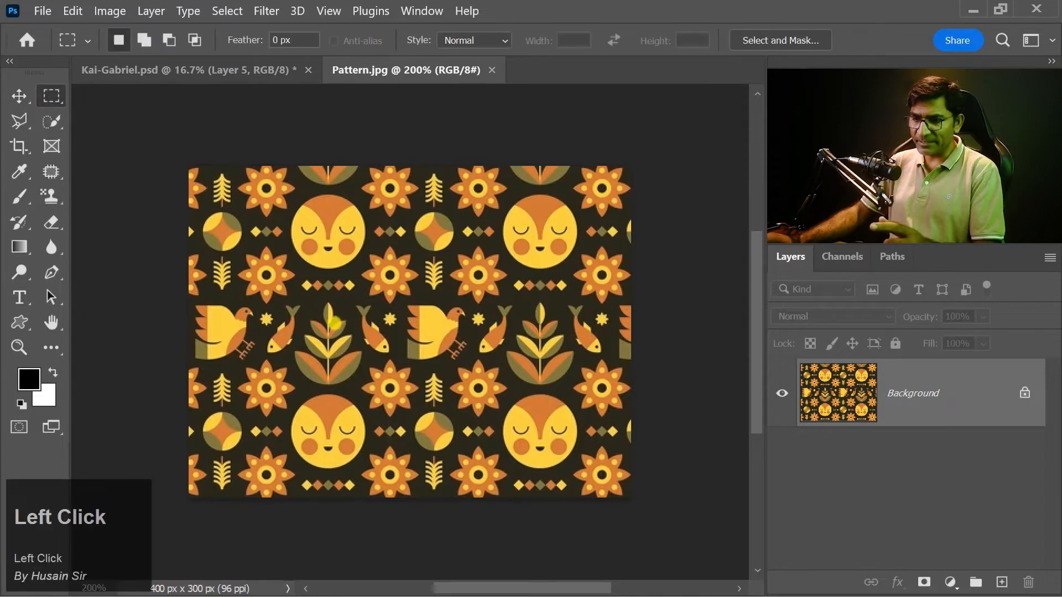
key(ctrl+equal)
key(ctrl+equal)
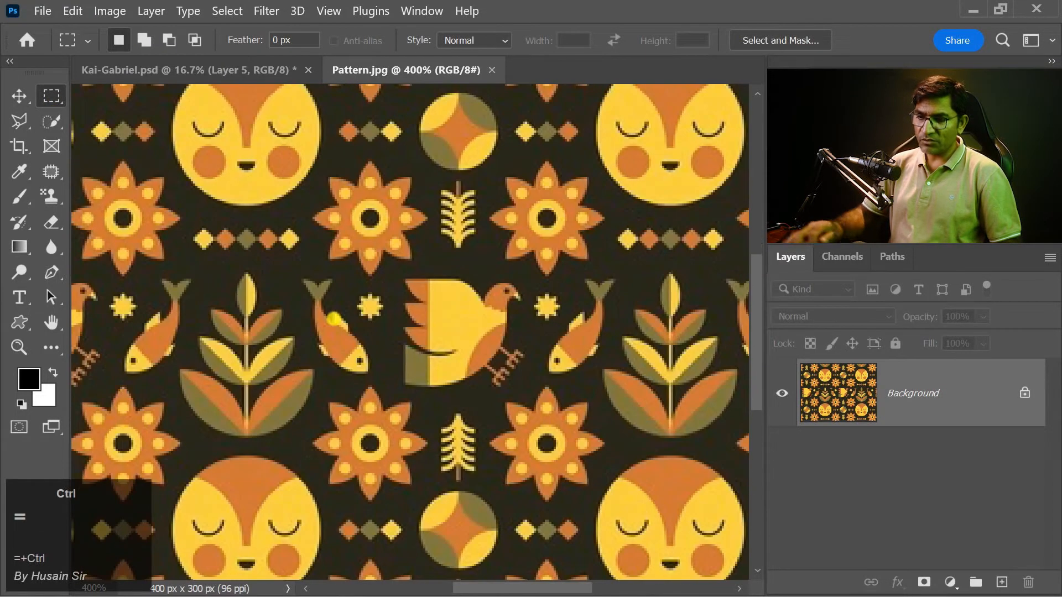
drag(333, 319, 277, 246)
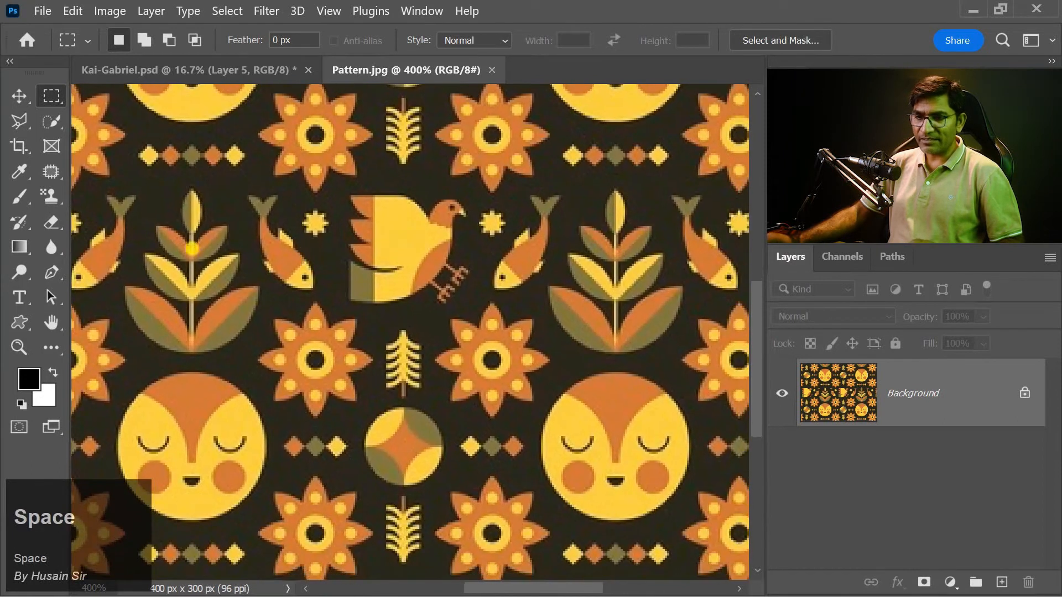
drag(190, 216, 613, 368)
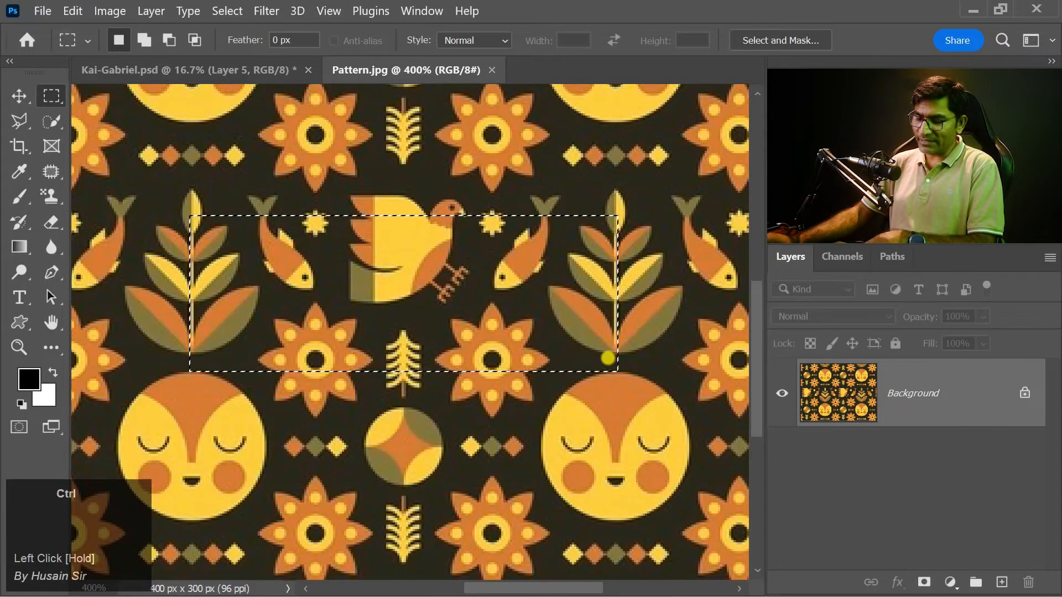
Step: Start Transform Selection and move the marquee's right edge onto the centre of the plant stem, narrowing the selection to 99.48% width
key(ctrl+equal)
key(ctrl+equal)
key(space)
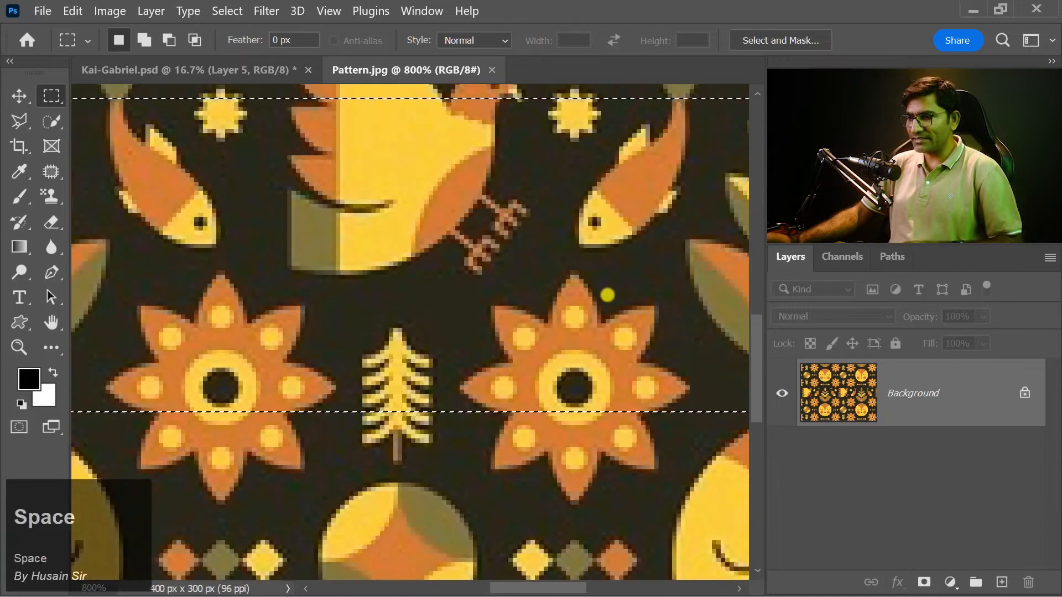
drag(608, 292, 268, 343)
right_click(425, 291)
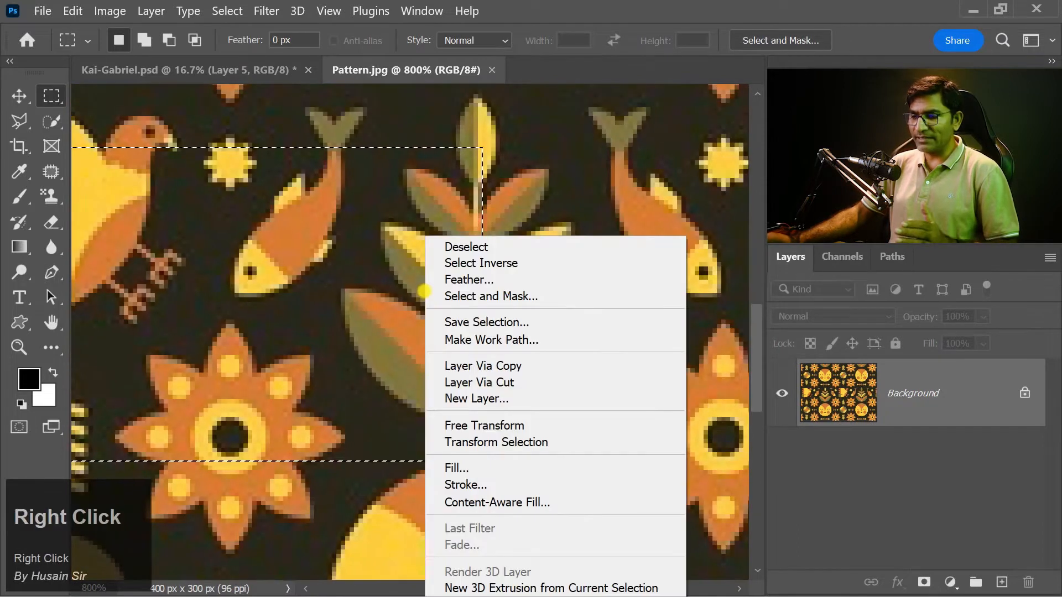
click(461, 442)
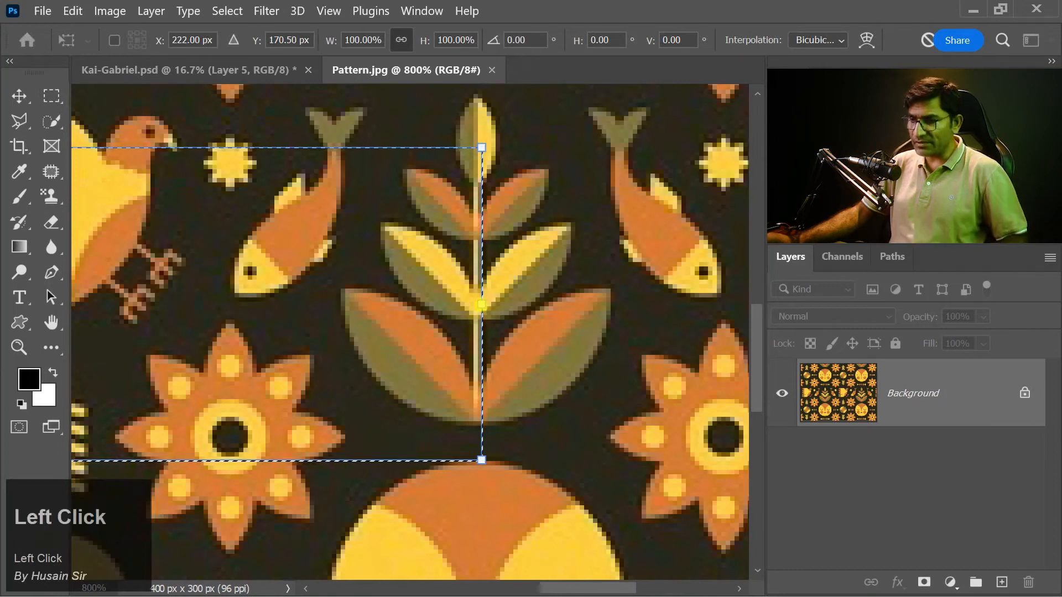
drag(481, 304, 477, 304)
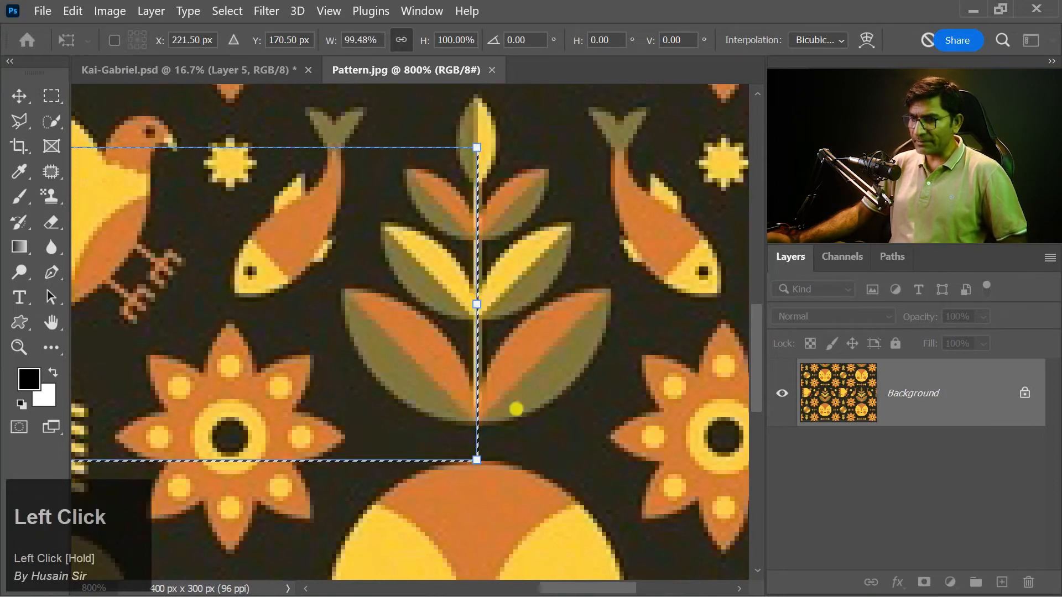
Step: Move the marquee's left edge onto the centre of the other plant's stem, bringing the selection to 98.97% width
key(space)
drag(384, 376, 570, 396)
drag(167, 343, 481, 374)
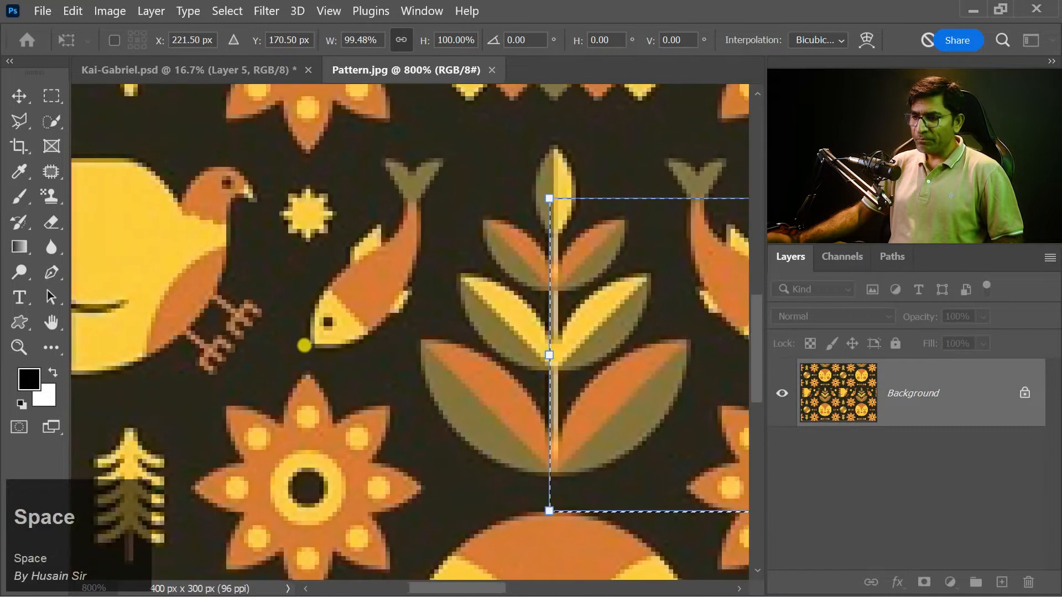
drag(326, 355, 224, 311)
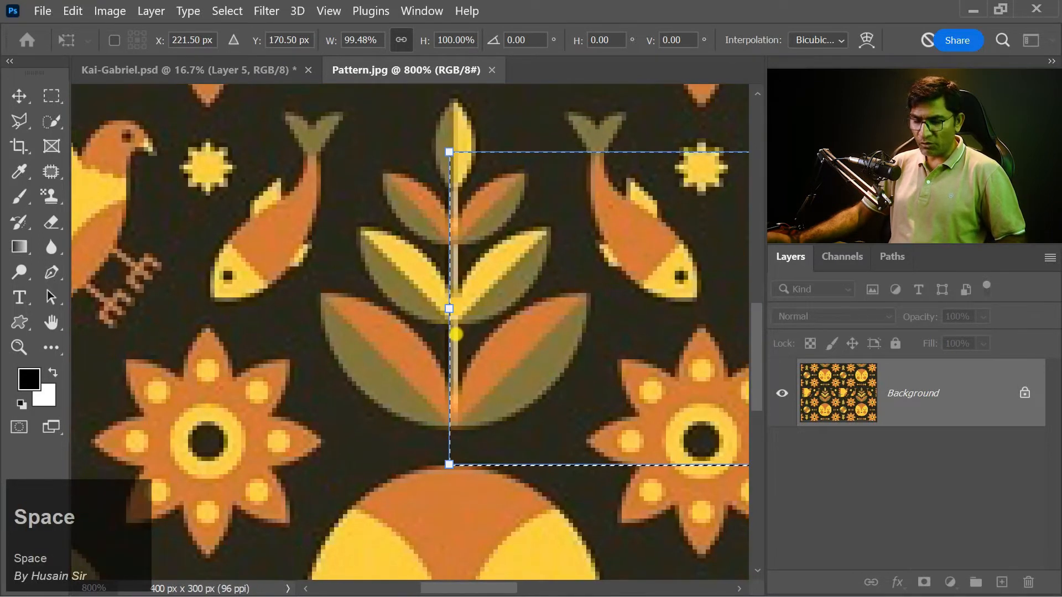
alt+scroll(447, 312, up, 2)
drag(447, 311, 455, 311)
alt+shift+scroll(380, 358, down, 3)
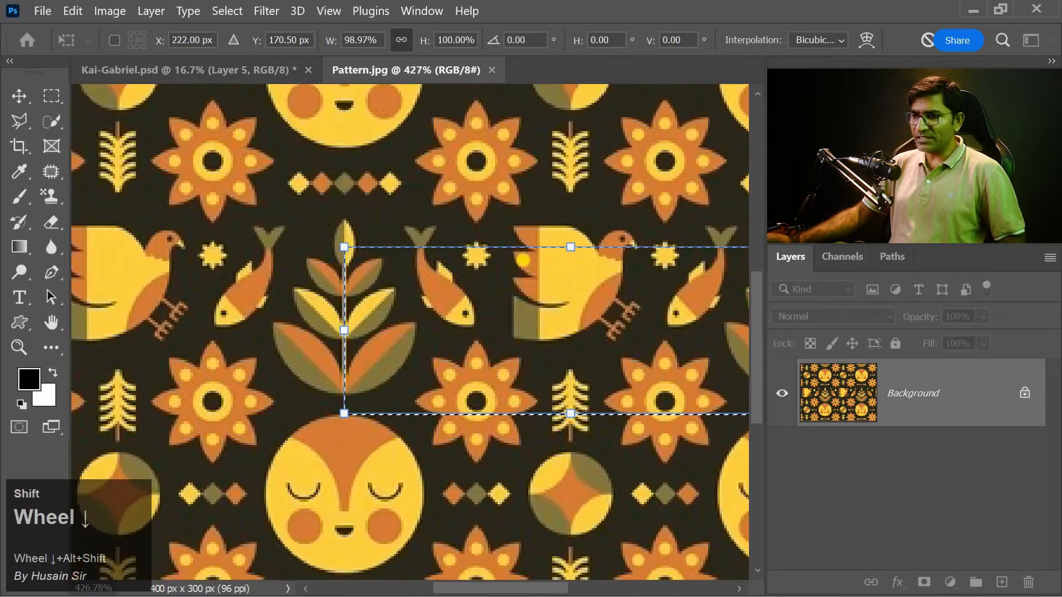
Step: Extend the marquee's top and bottom edges to the centre diamonds of the rows above and below, reaching 253.52% height, and apply the transform
drag(568, 343, 473, 251)
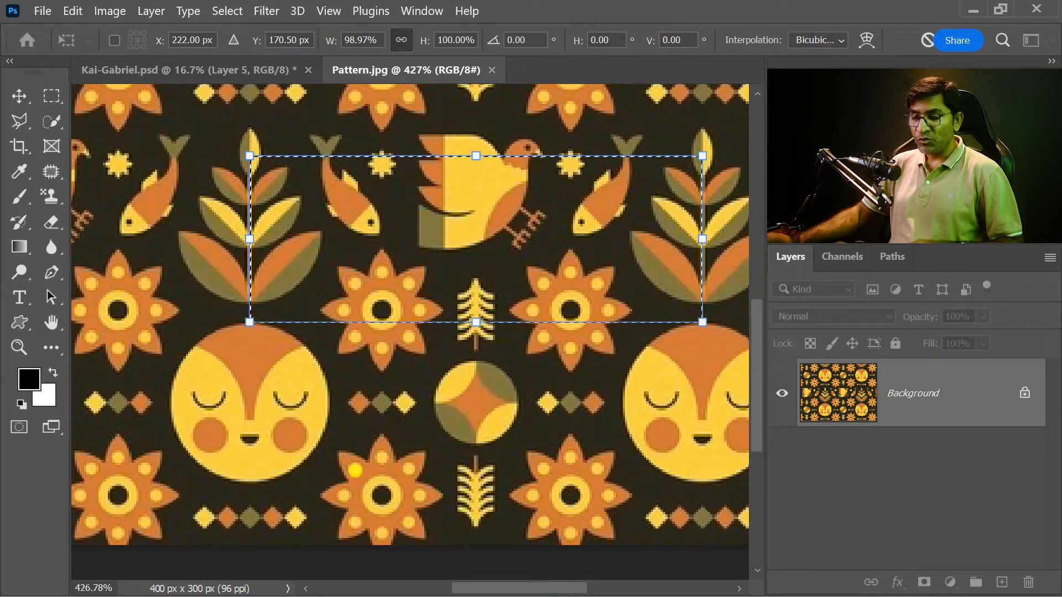
key(shift+space)
drag(472, 265, 465, 426)
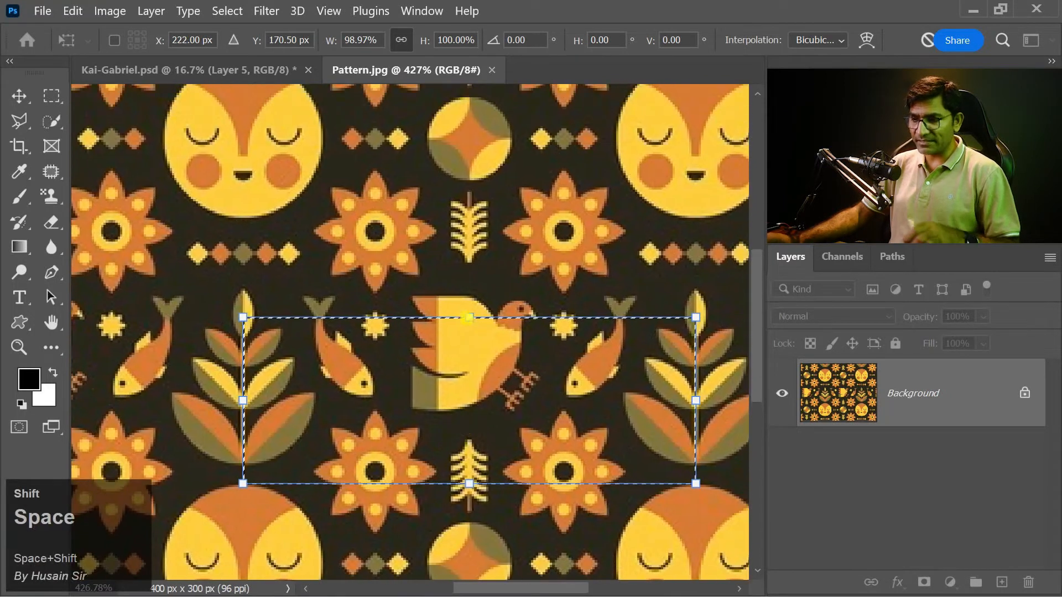
drag(469, 318, 469, 258)
key(space)
mouse_move(466, 476)
mouse_down()
mouse_move(475, 279)
mouse_move(477, 476)
mouse_up()
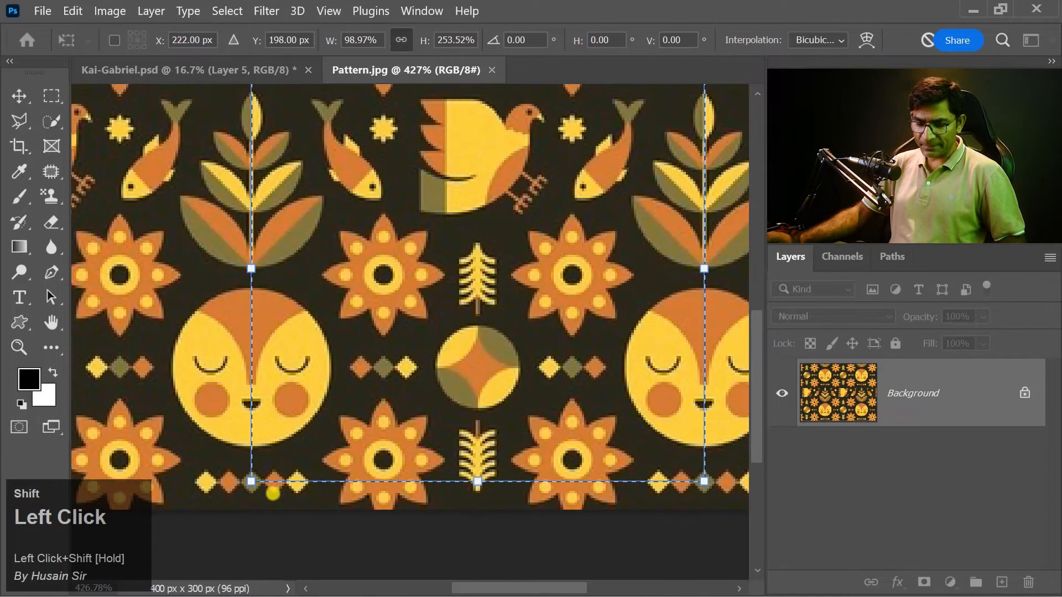
scroll(236, 503, up, 1)
scroll(236, 503, up, 10)
scroll(280, 467, down, 15)
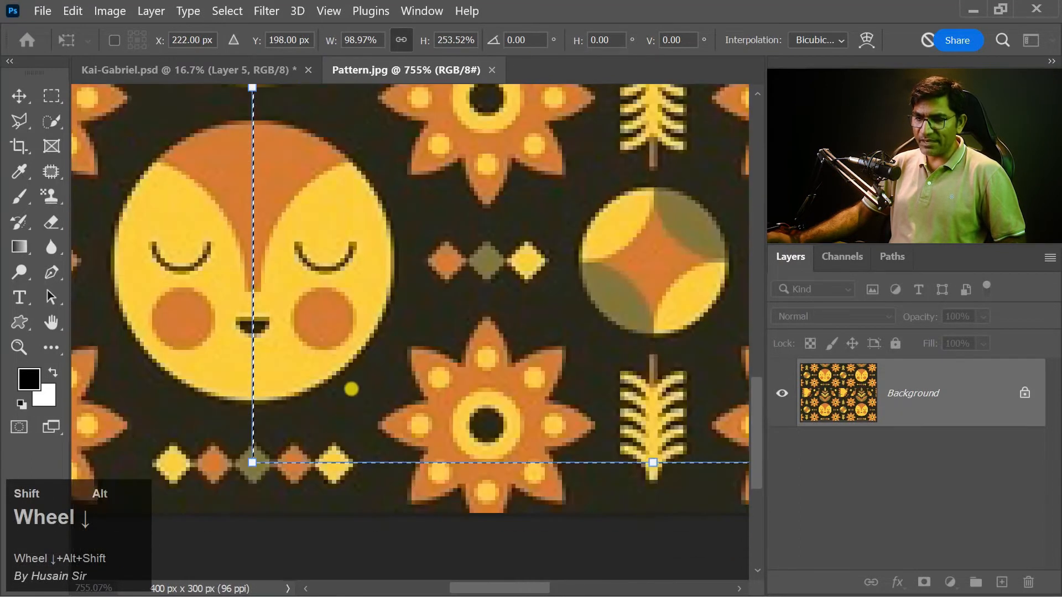
scroll(368, 332, down, 3)
scroll(350, 153, up, 7)
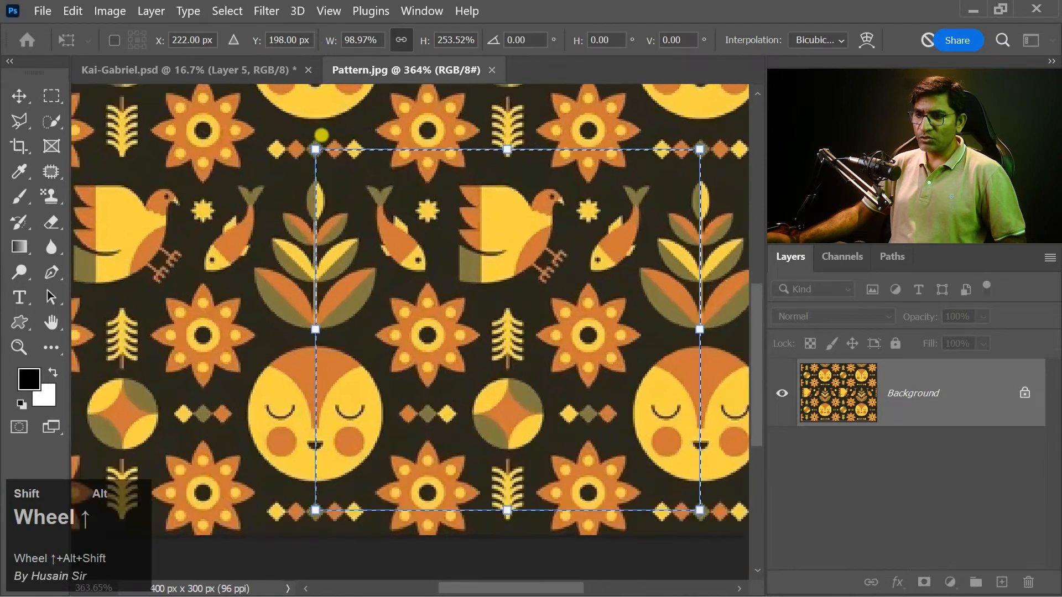
scroll(350, 152, down, 13)
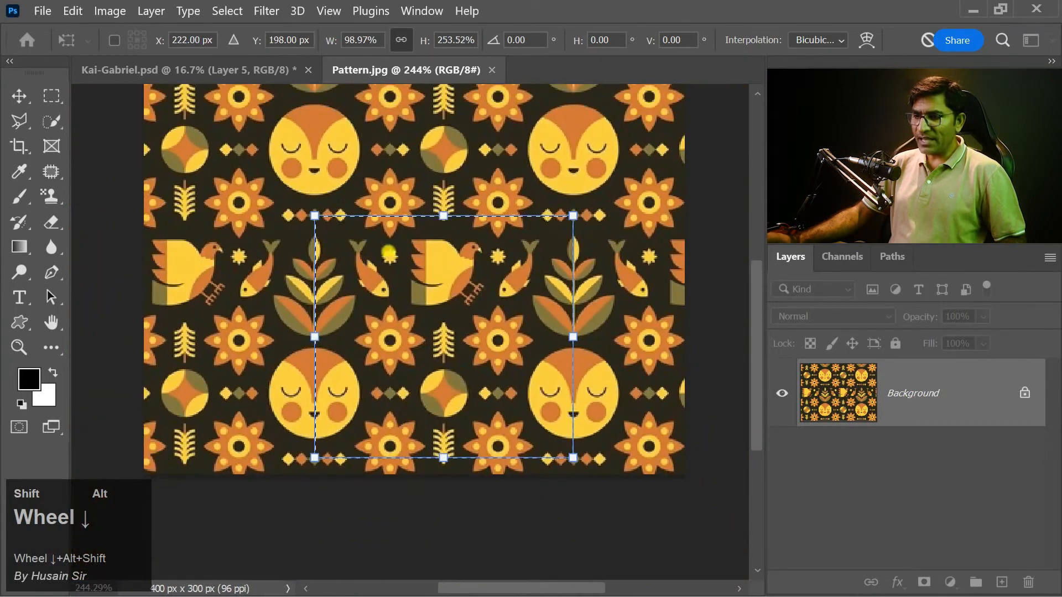
key(shift+Return)
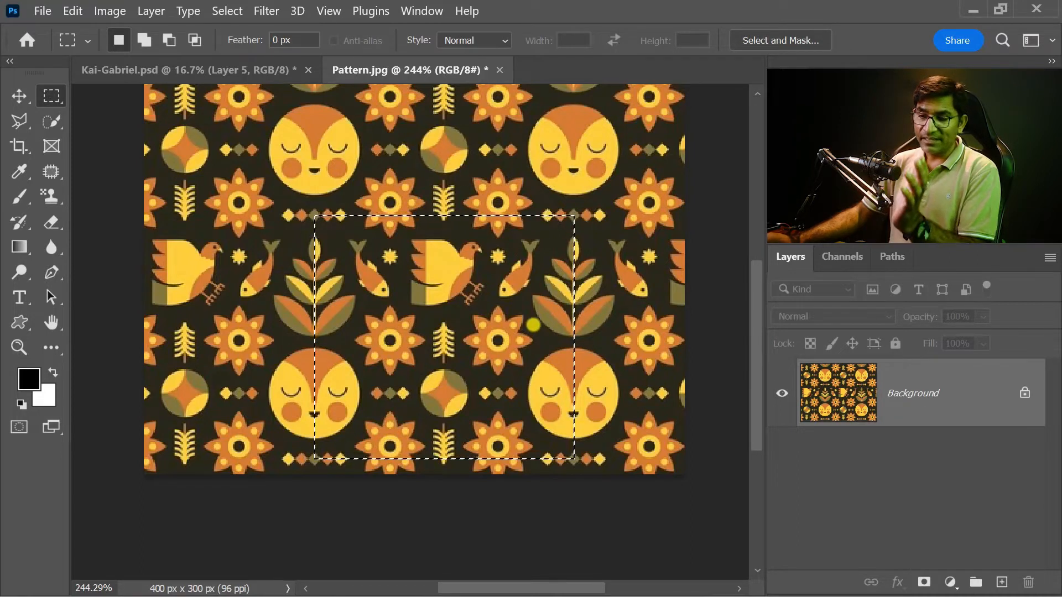
Step: Copy the selected pattern tile and create a new 192 x 180 px document at 96 pixels/inch from the Clipboard preset
shift+click(19, 96)
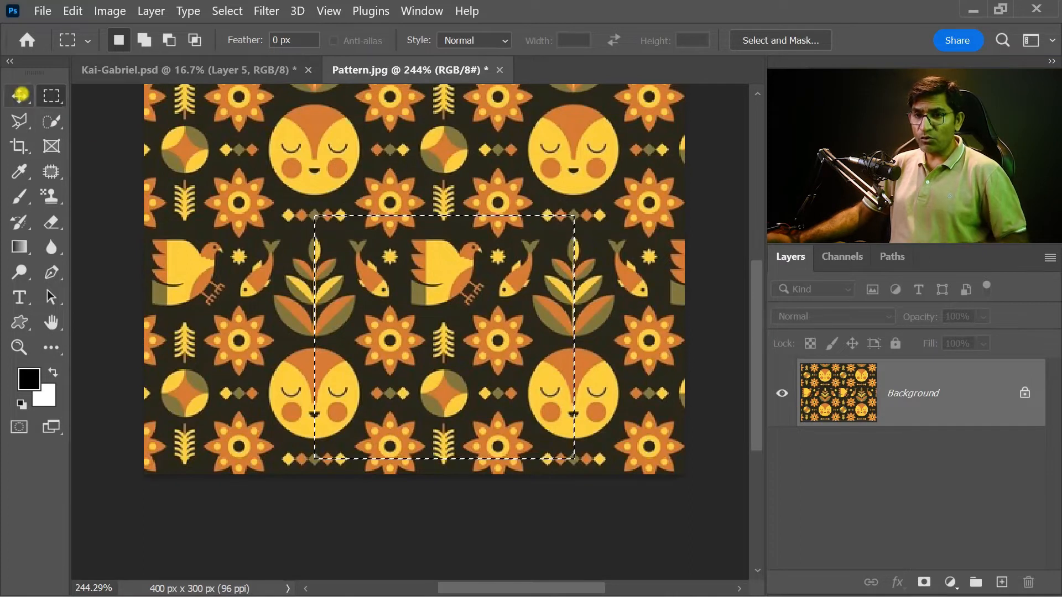
key(ctrl+shift+c)
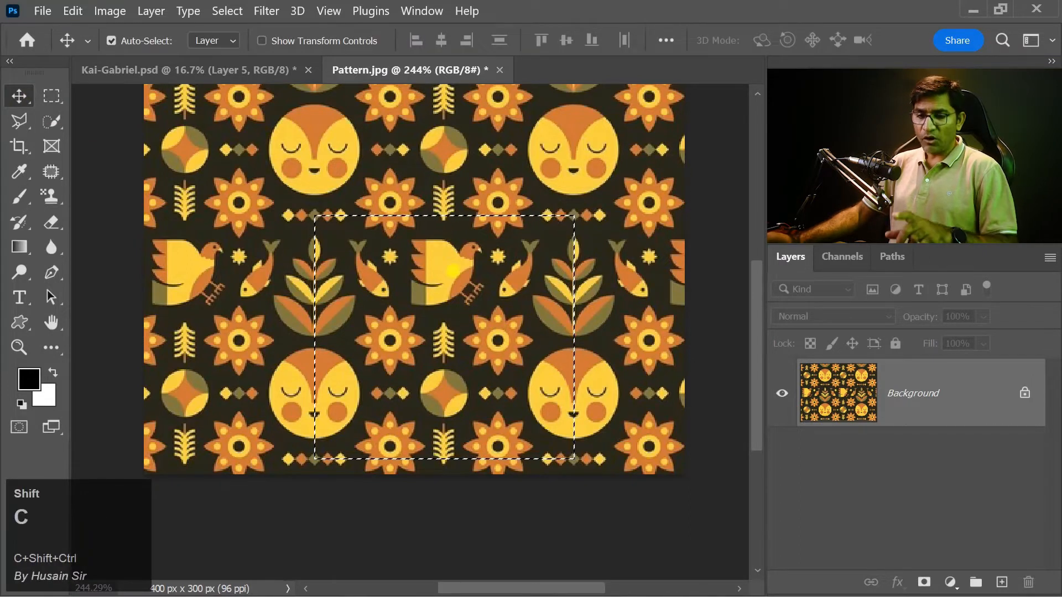
click(38, 10)
shift+click(55, 24)
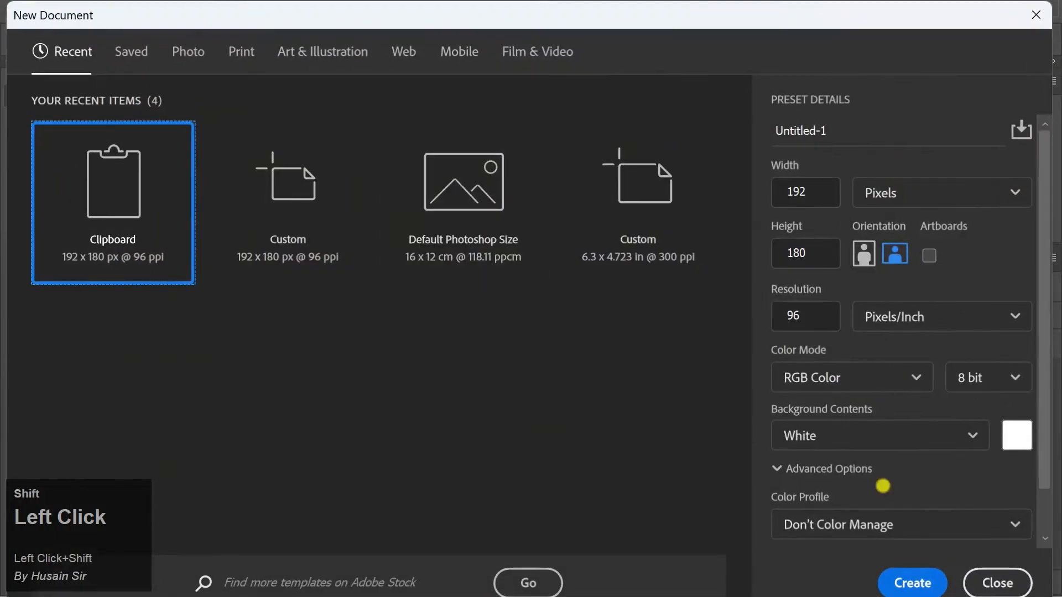
click(912, 582)
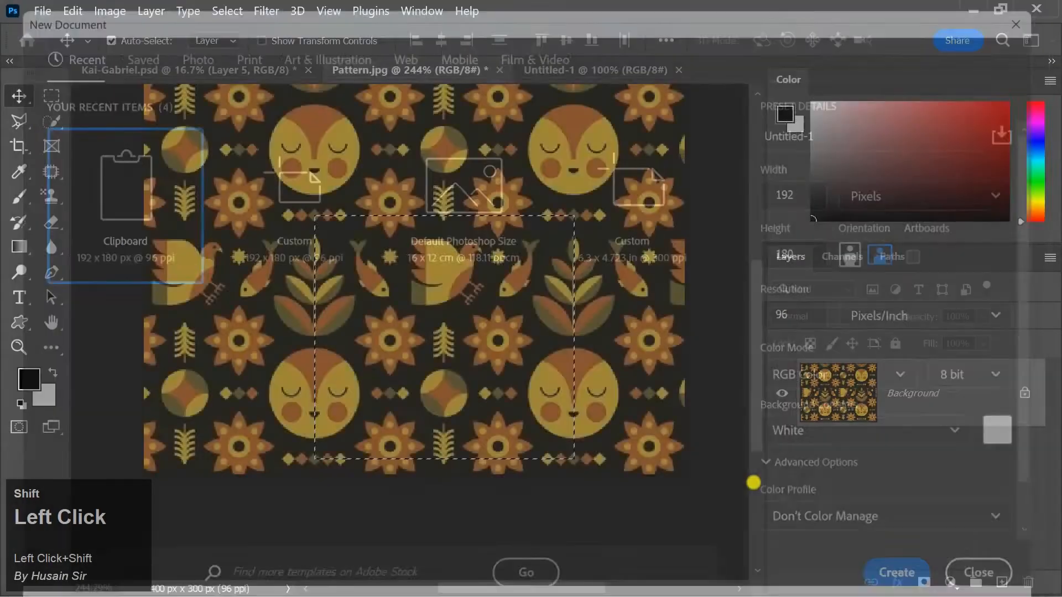
Step: Paste the pattern tile into the new document and delete the white Background layer beneath it
key(ctrl+shift+z)
key(ctrl+shift+v)
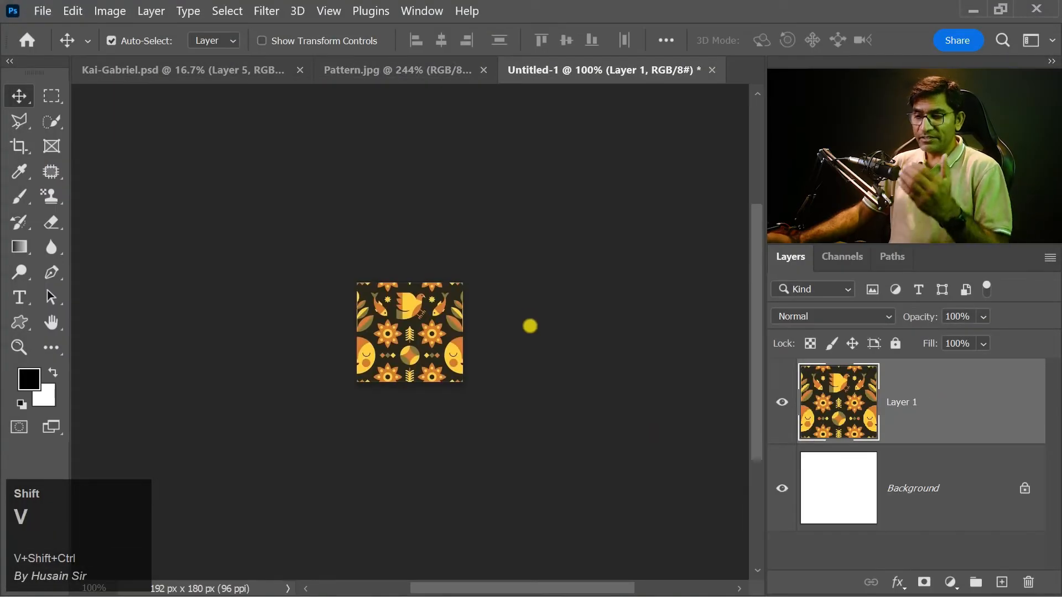
shift+click(957, 486)
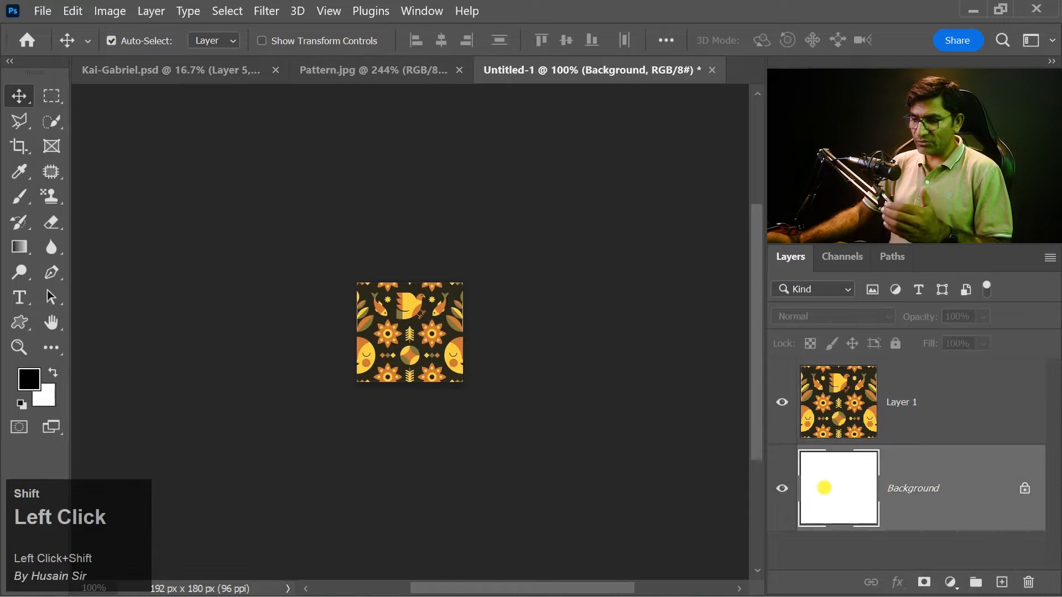
key(shift+Delete)
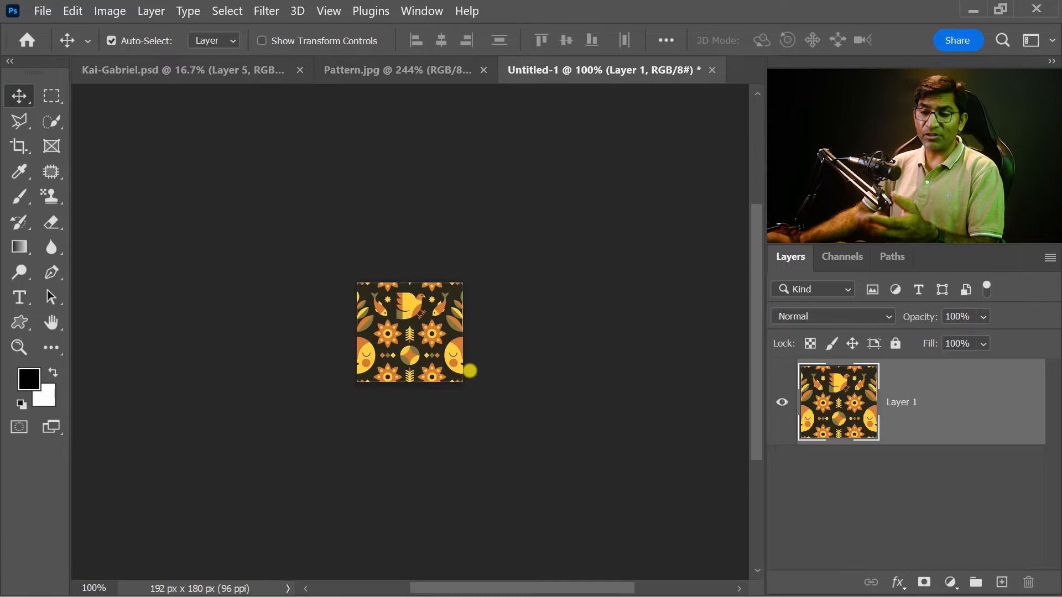
Step: Define the tile as a pattern named Smart
click(73, 11)
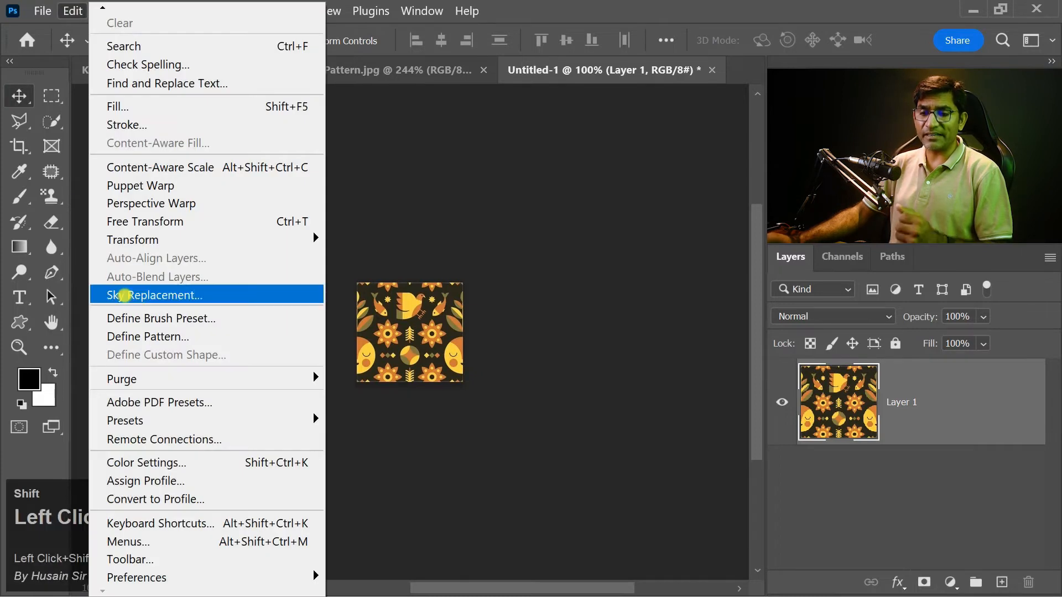
click(164, 337)
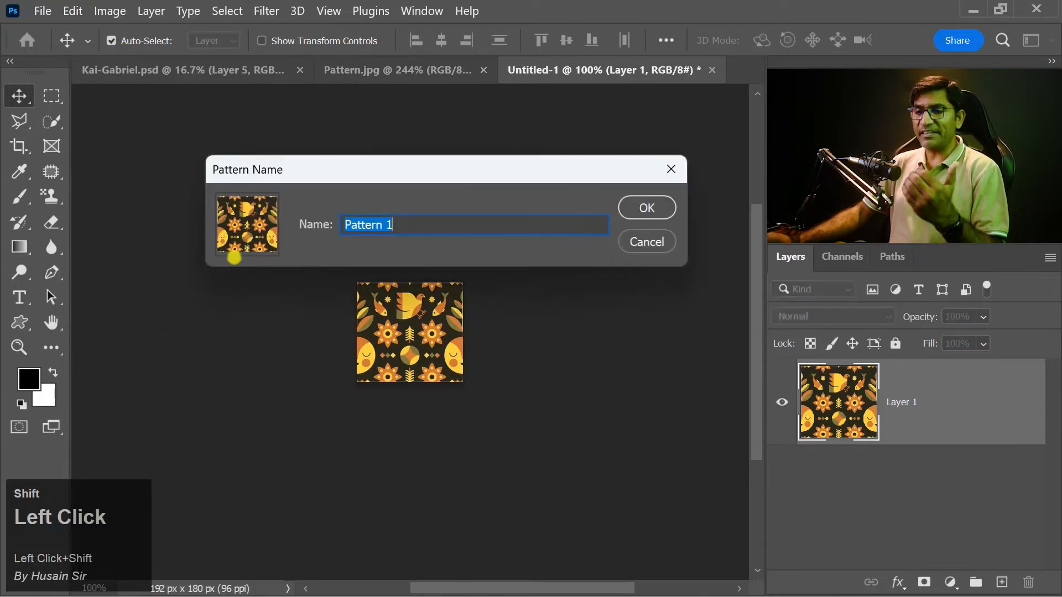
drag(413, 221, 287, 222)
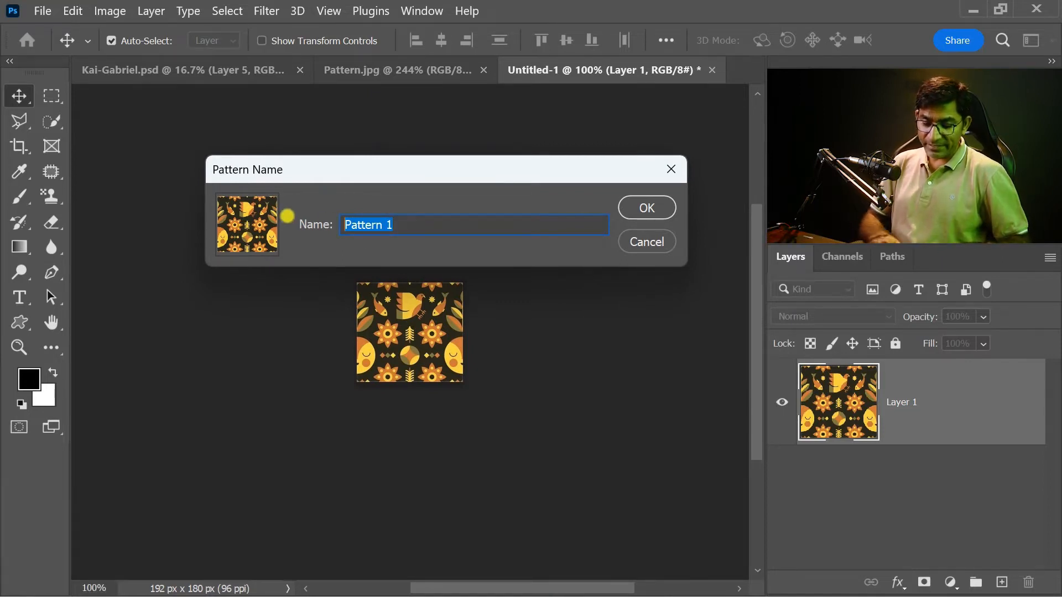
text(Smart Patter)
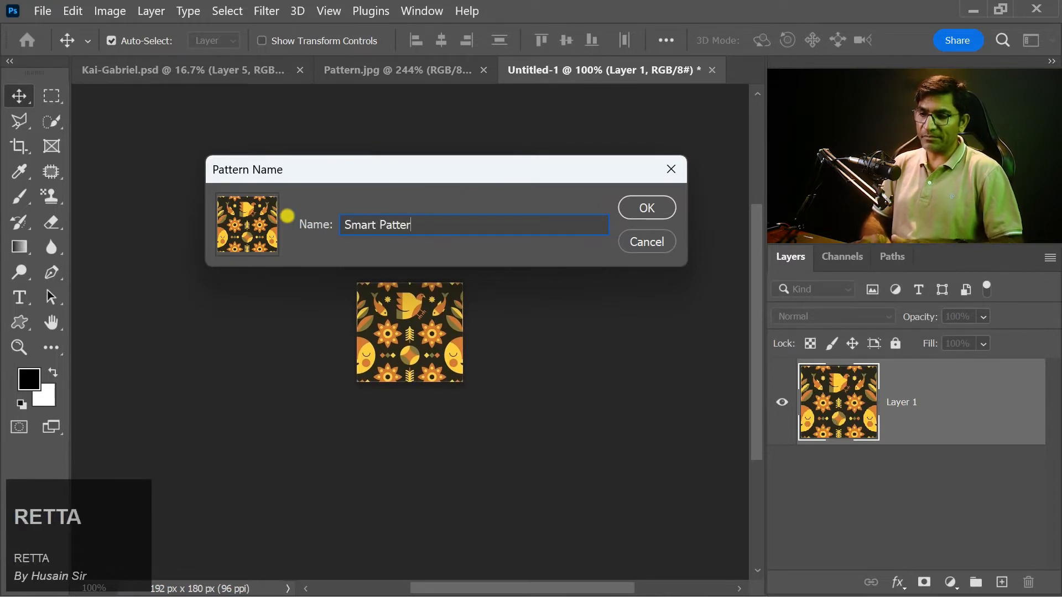
text(n)
key(BackSpace)
key(BackSpace)
key(BackSpace)
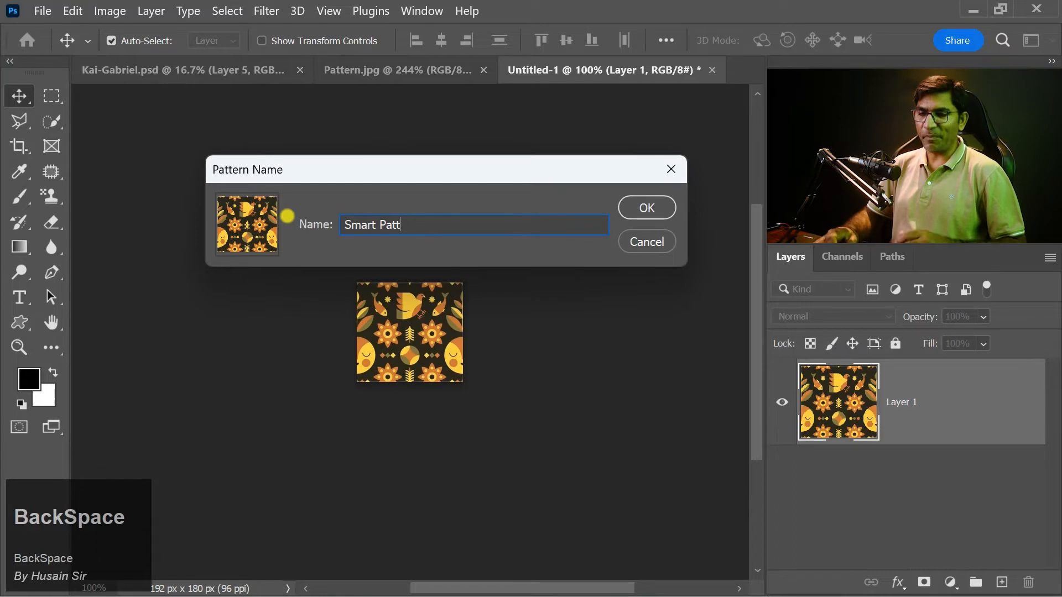
key(BackSpace)
key(BackSpace)
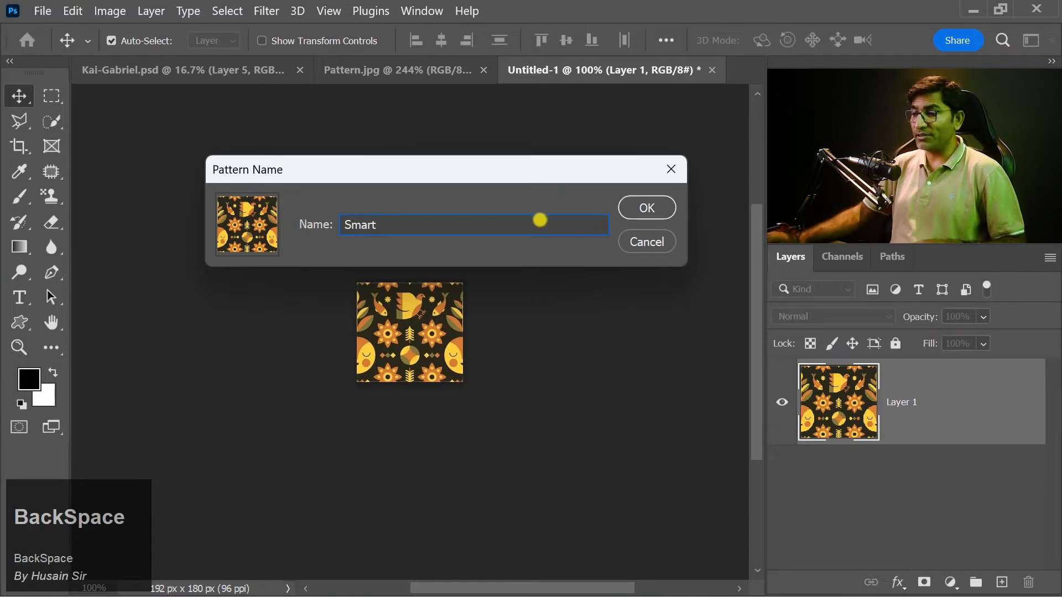
click(657, 209)
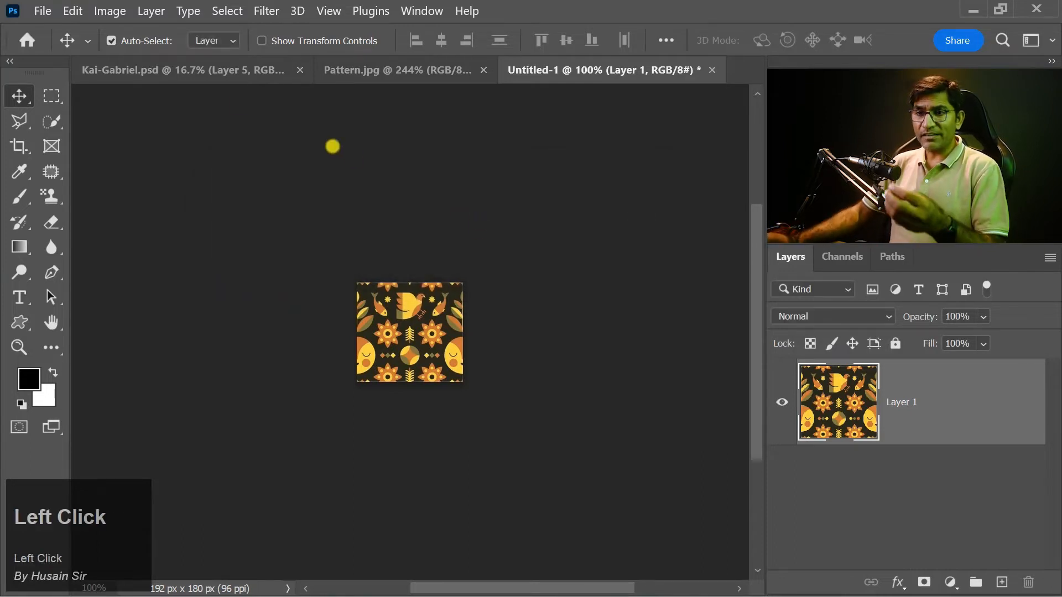
Step: Switch to the woman's portrait document and choose the Smart pattern for the Pattern Stamp tool
click(182, 70)
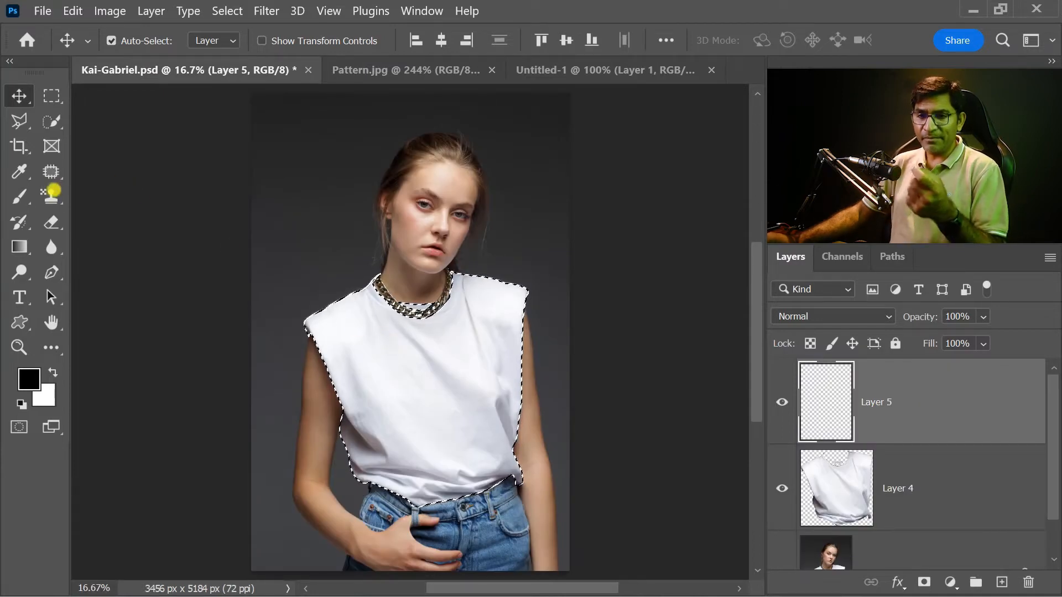
click(51, 196)
drag(51, 196, 169, 217)
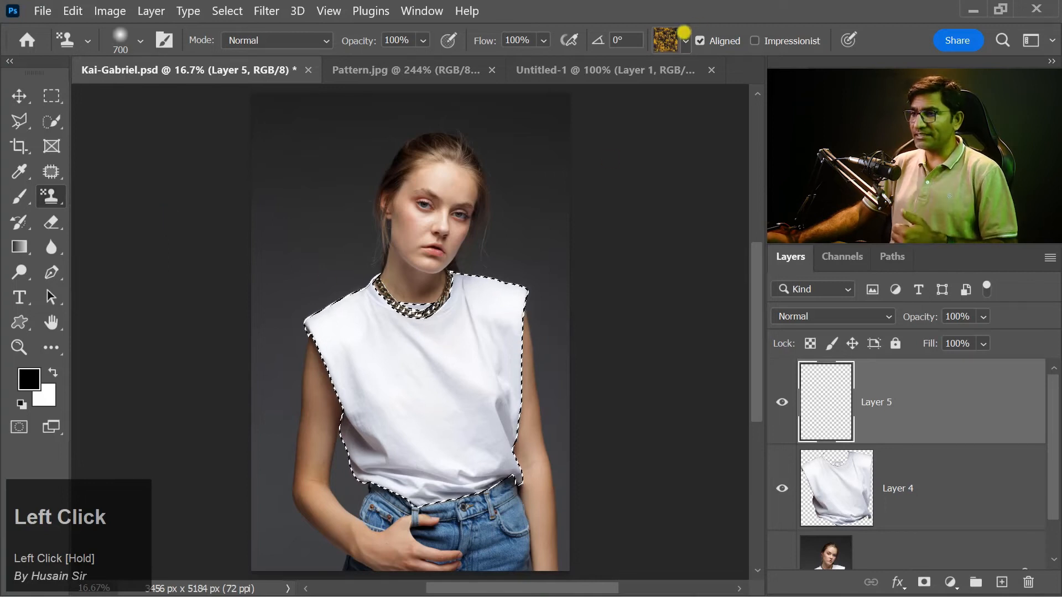
click(685, 37)
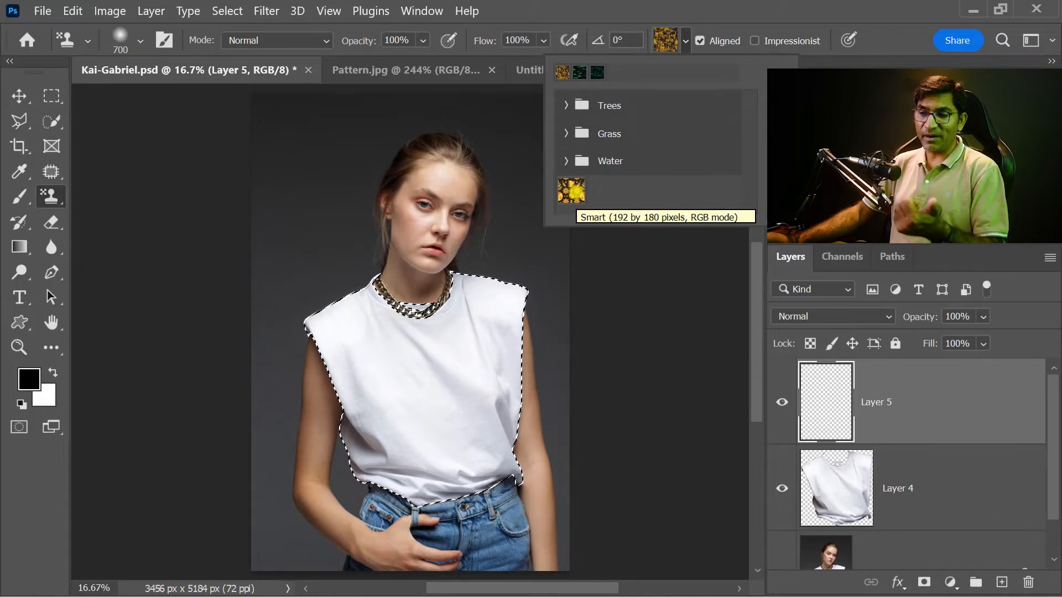
click(571, 191)
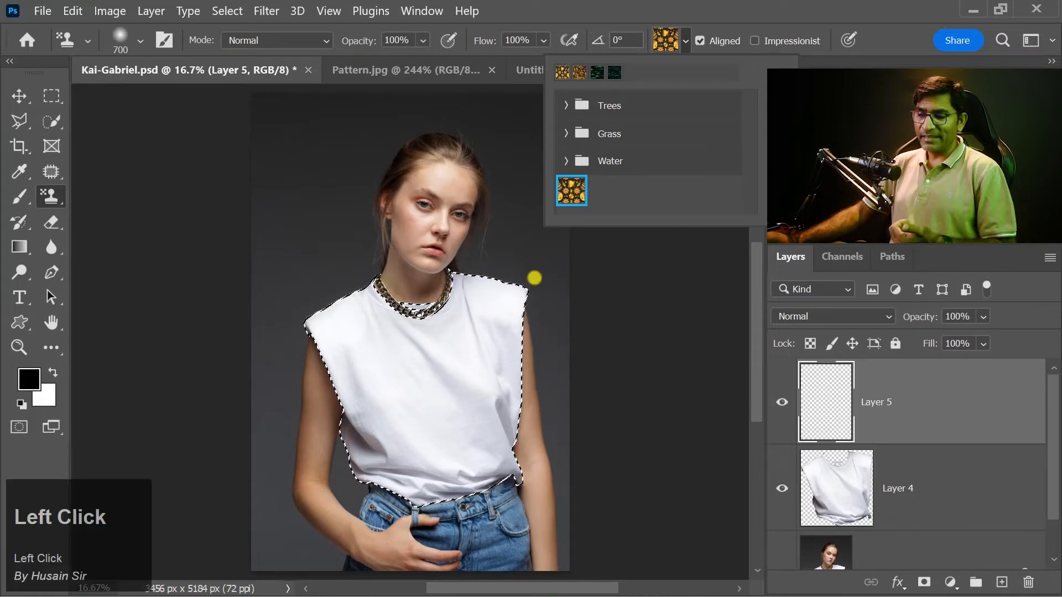
Step: Paint the Smart pattern over the whole selected shirt area on Layer 5
click(393, 365)
mouse_move(289, 382)
mouse_down()
mouse_move(398, 285)
mouse_move(397, 260)
mouse_up()
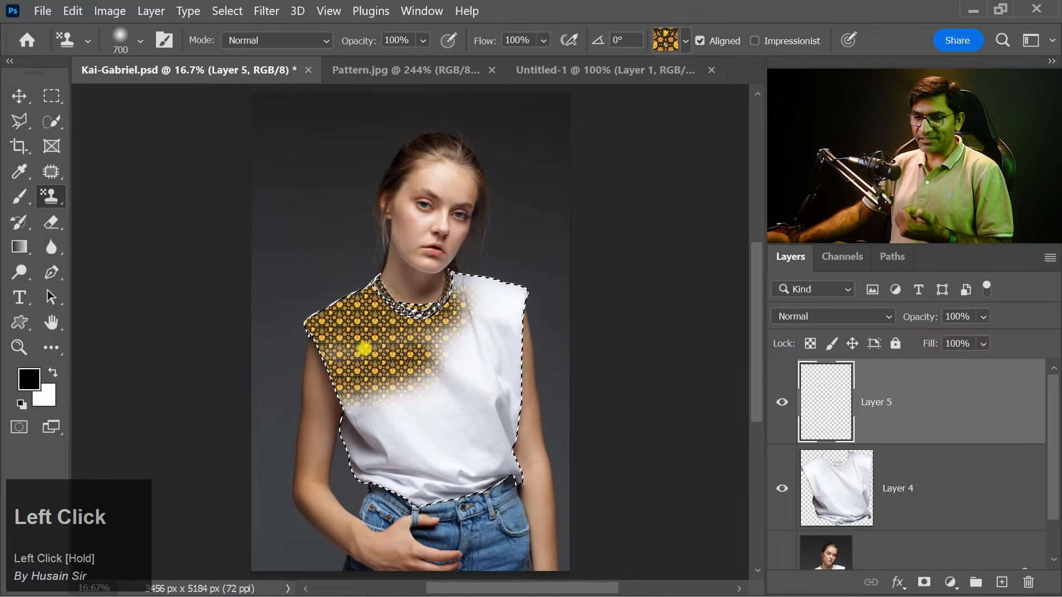
drag(635, 397, 341, 490)
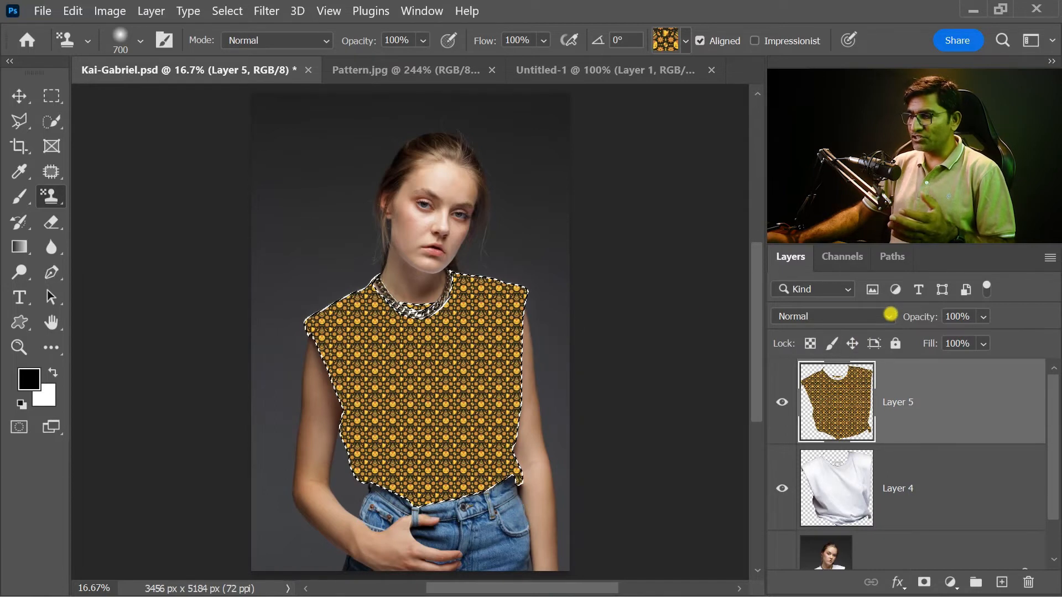
Step: Try the Vivid Light blend mode on Layer 5, and undo it together with the pattern painting
click(891, 314)
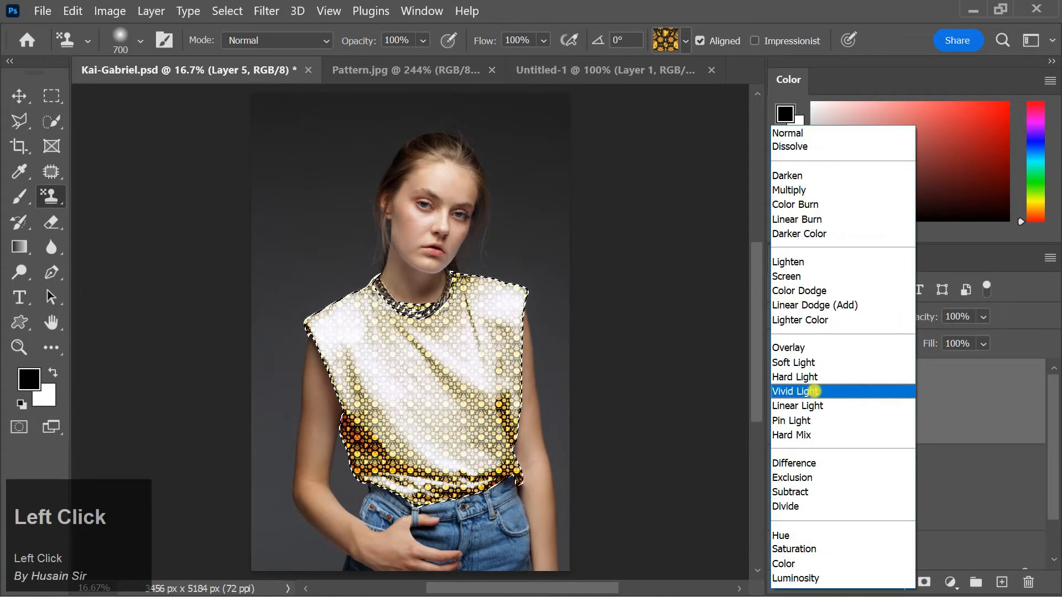
click(815, 391)
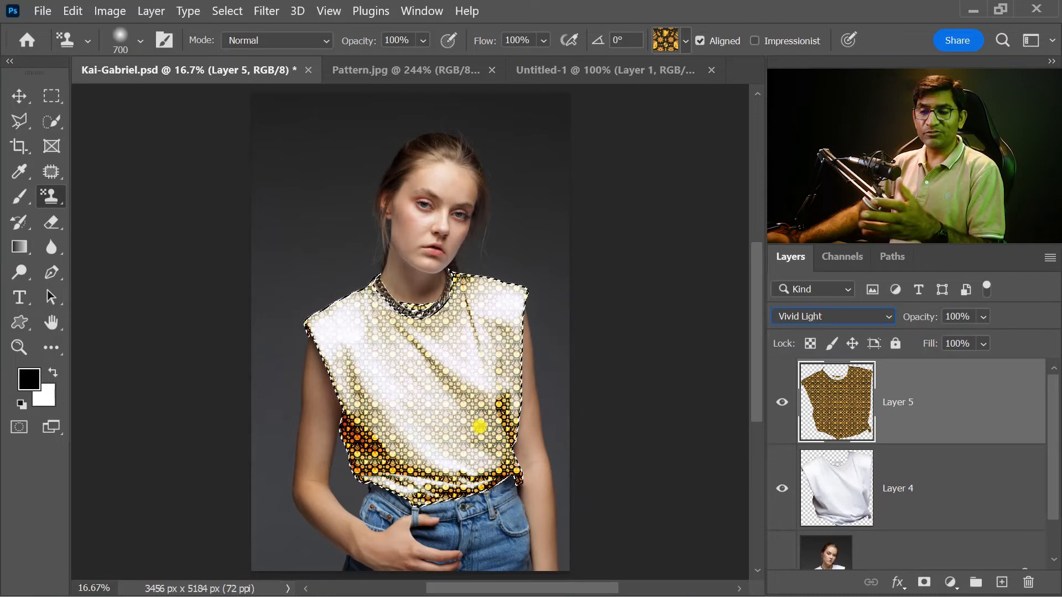
key(ctrl+z)
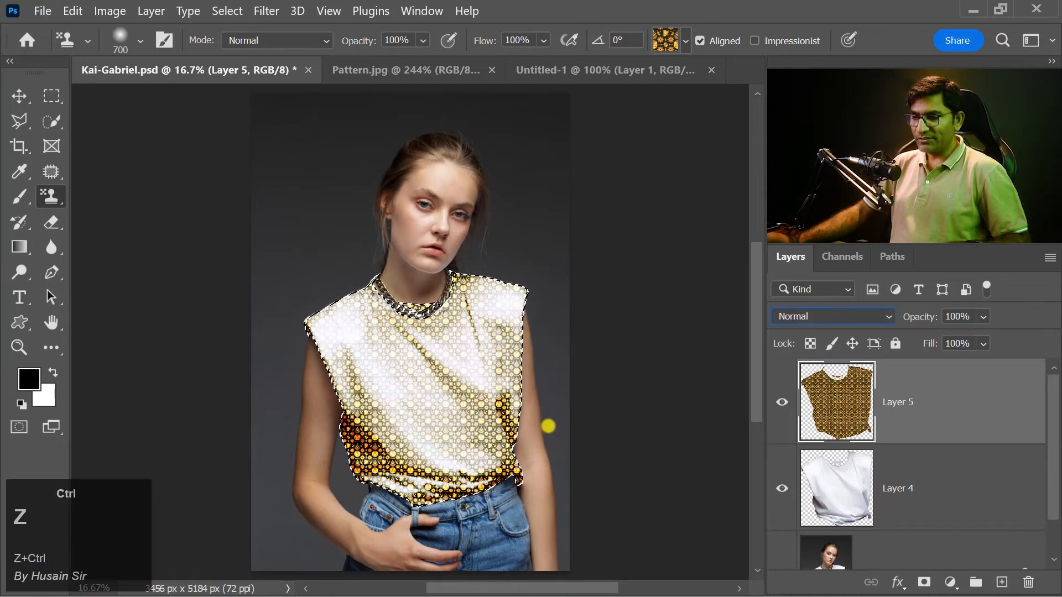
key(ctrl+z)
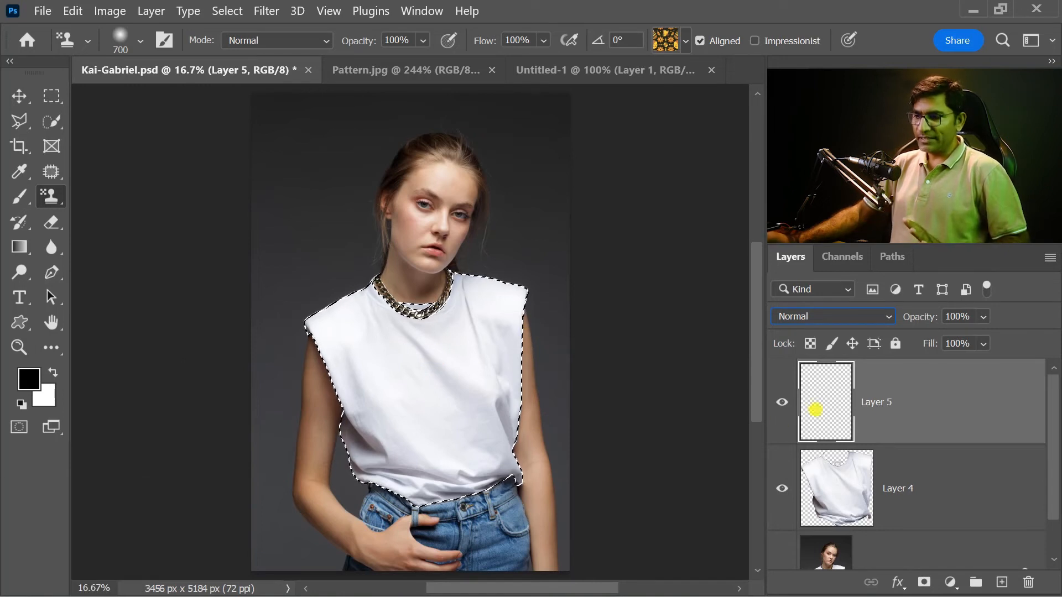
Step: Replace the shirt-shaped selection with a rectangular selection enclosing the whole shirt, from the chin to below the waist
key(ctrl+d)
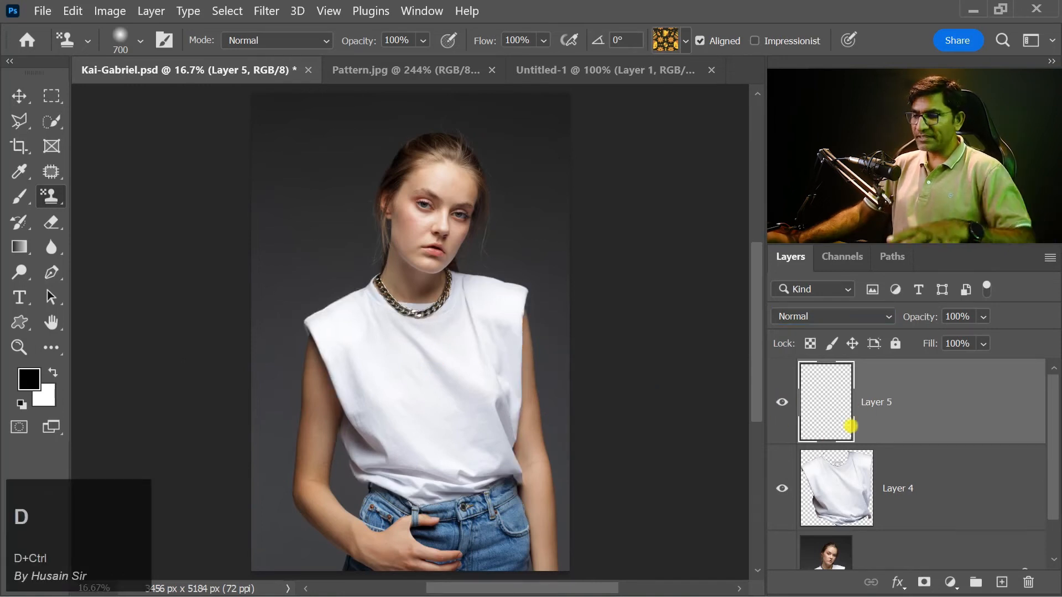
click(50, 97)
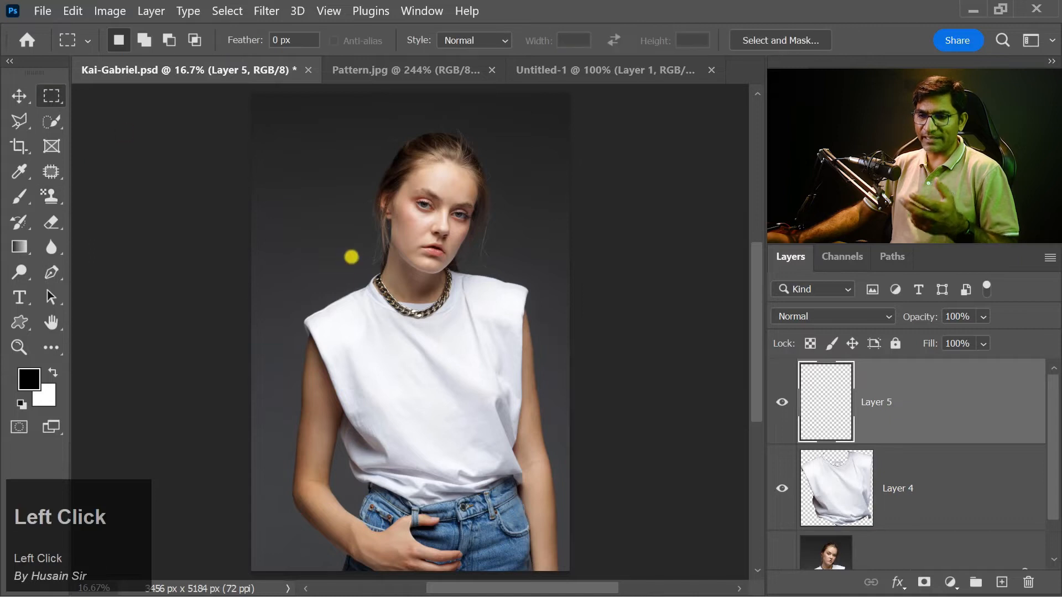
drag(292, 254, 559, 524)
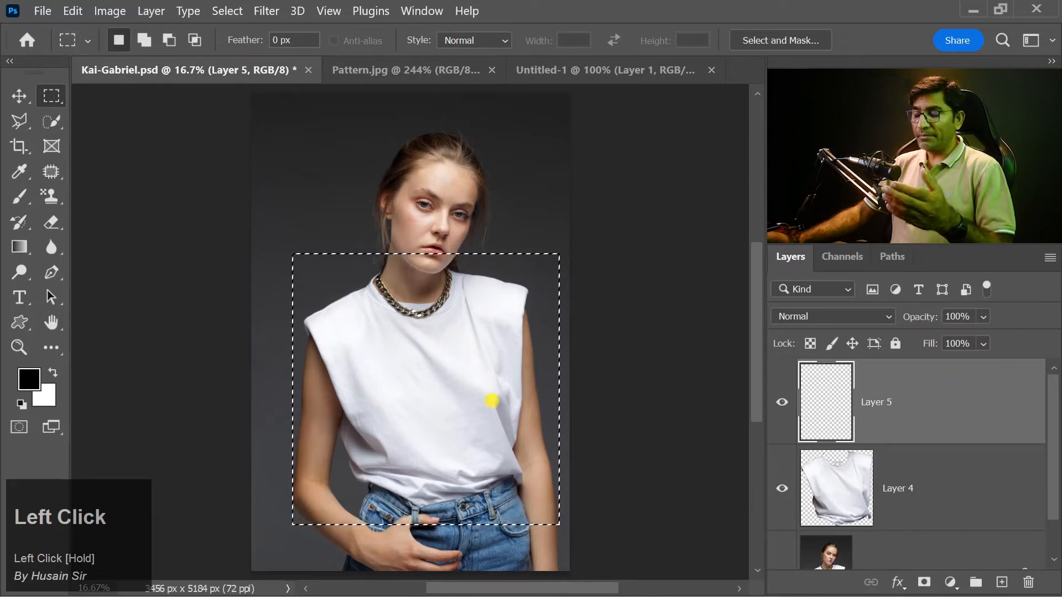
Step: Fill the rectangular selection on Layer 5 with the custom Smart pattern using Fill, and clear the selection
click(75, 10)
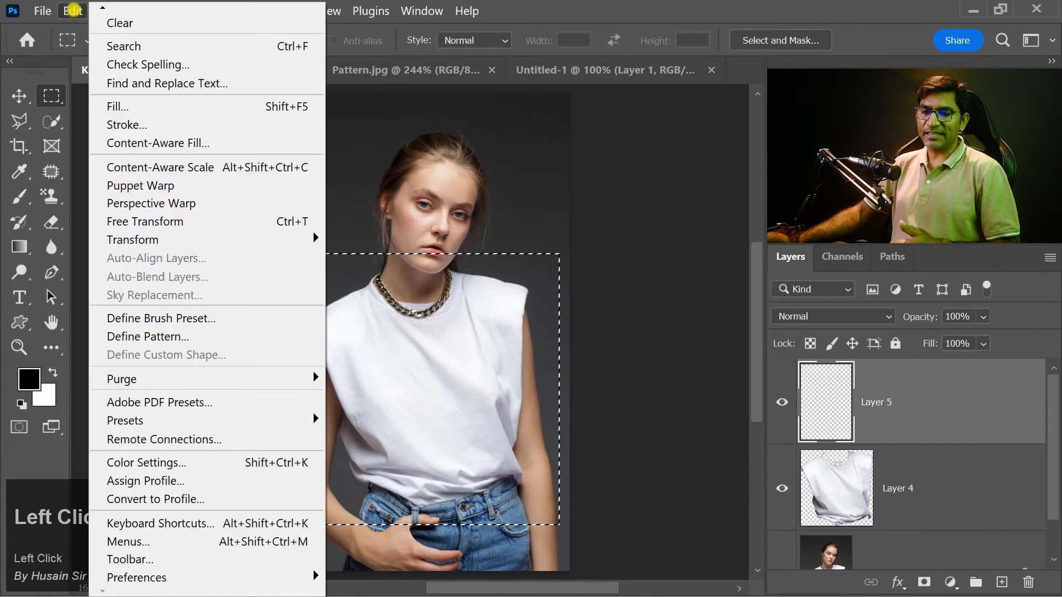
click(147, 106)
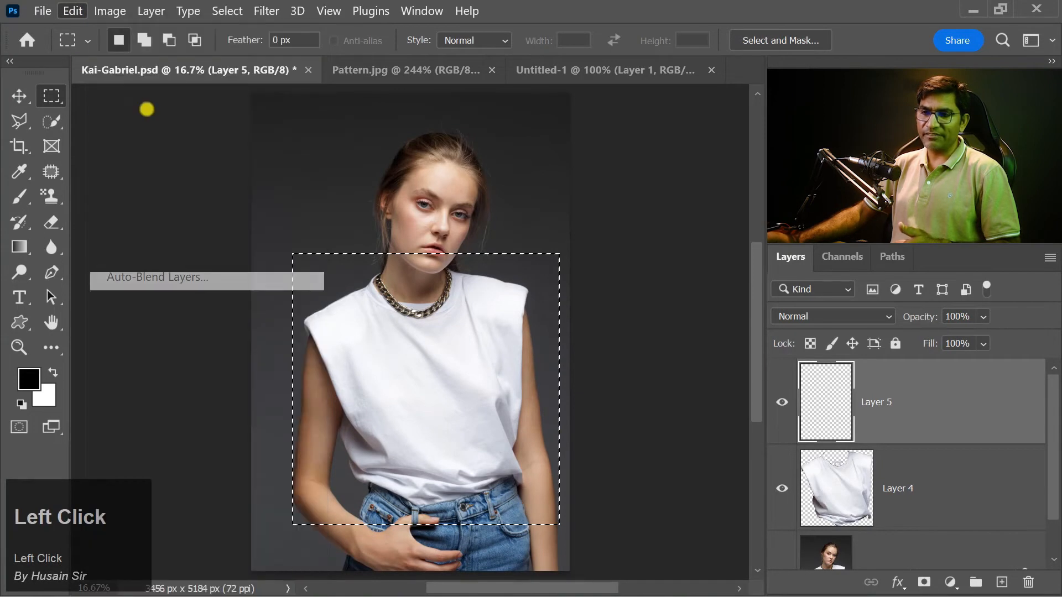
click(647, 155)
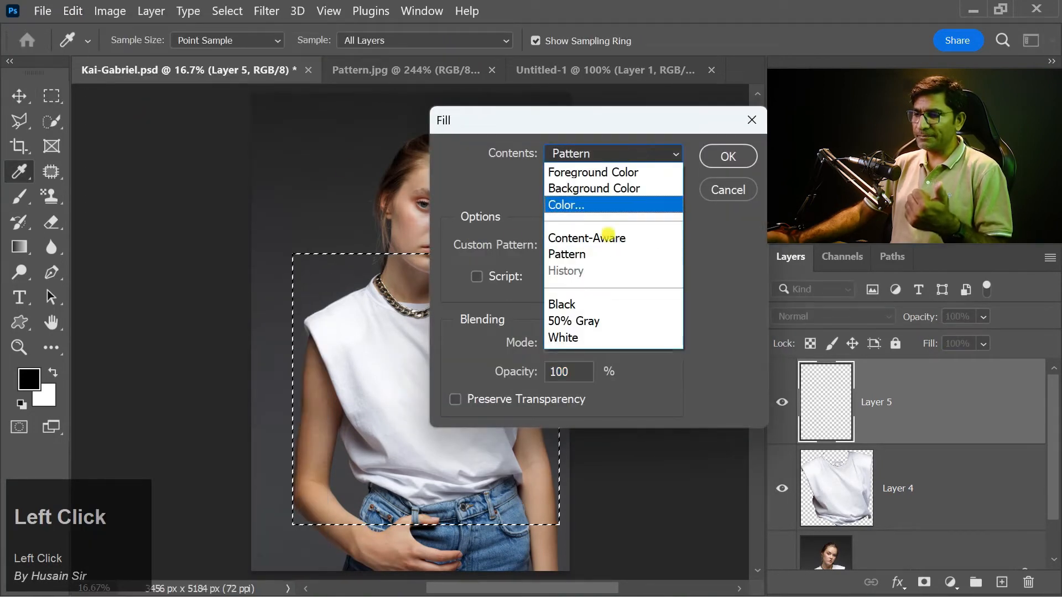
click(601, 254)
click(582, 246)
click(471, 398)
click(721, 155)
click(722, 156)
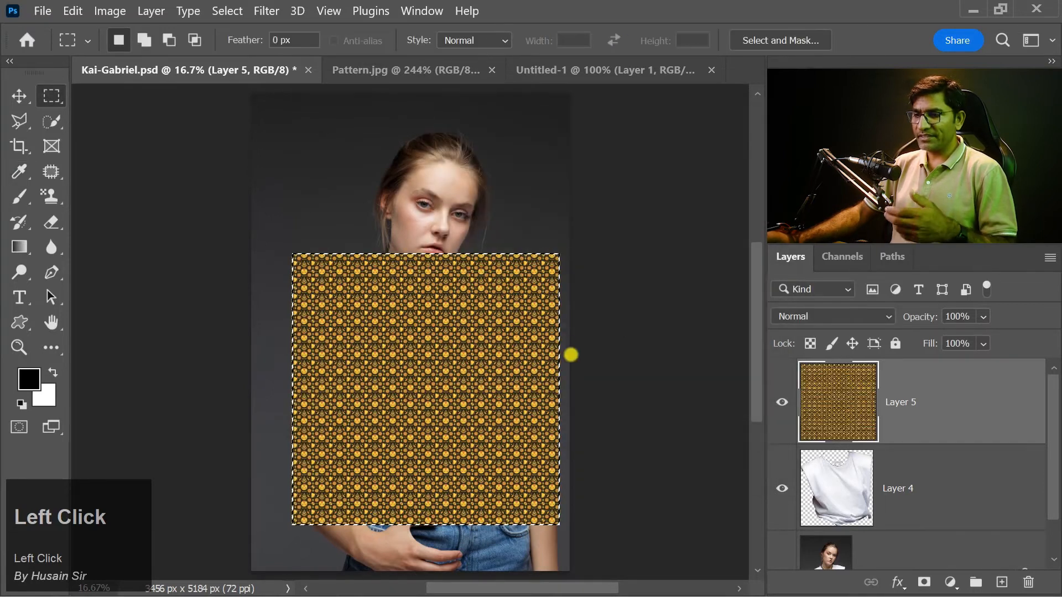
key(v)
key(ctrl+d)
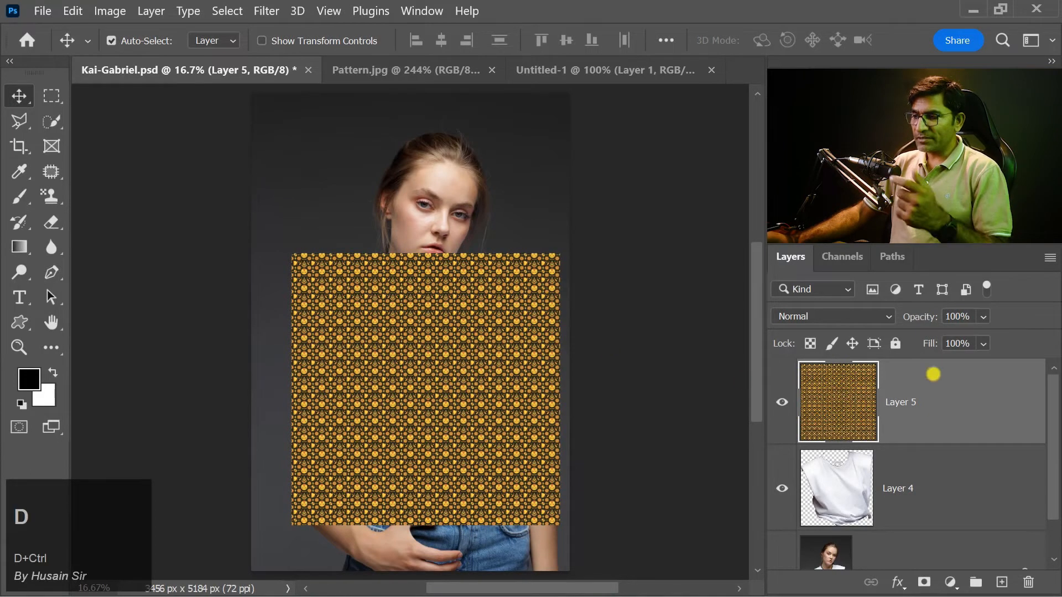
Step: Lower the opacity of Layer 5 to 53%
click(983, 316)
drag(997, 334, 999, 337)
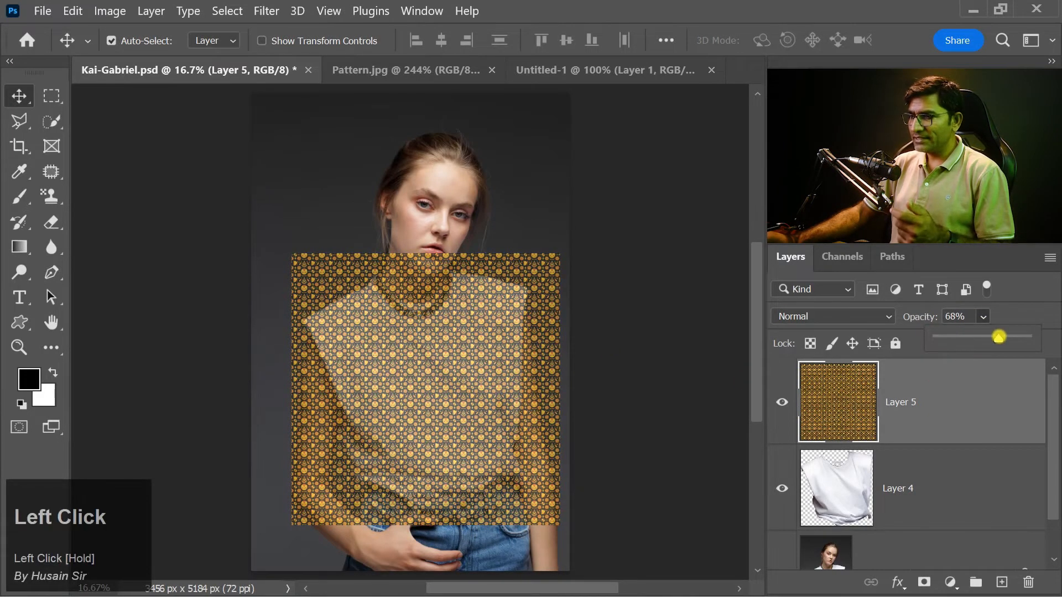
drag(992, 339, 984, 338)
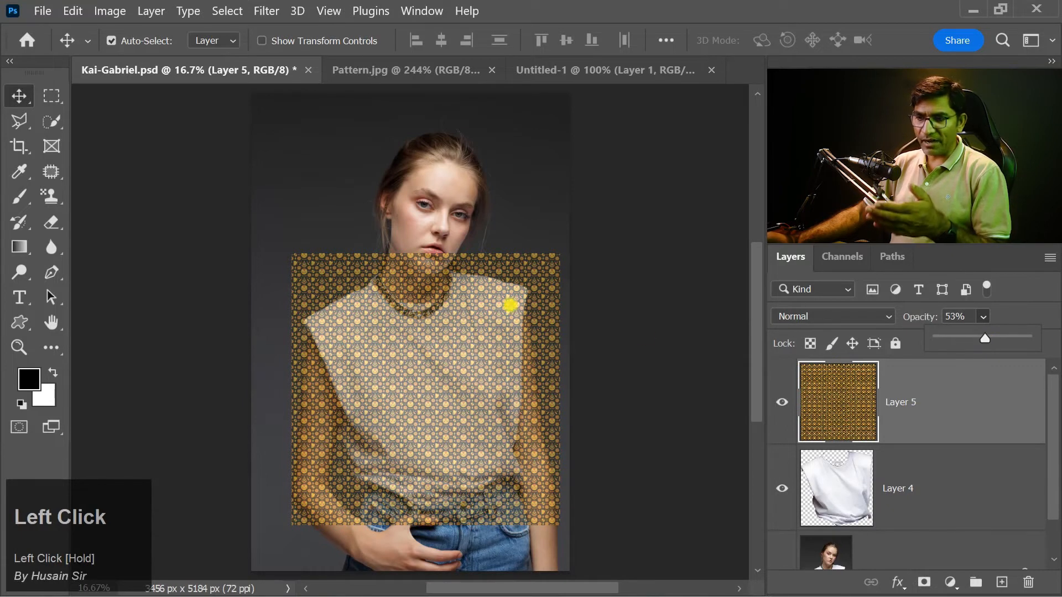
Step: Rotate the pattern rectangle to about -9.75 degrees with Free Transform, keeping it positioned over the shirt
key(ctrl)
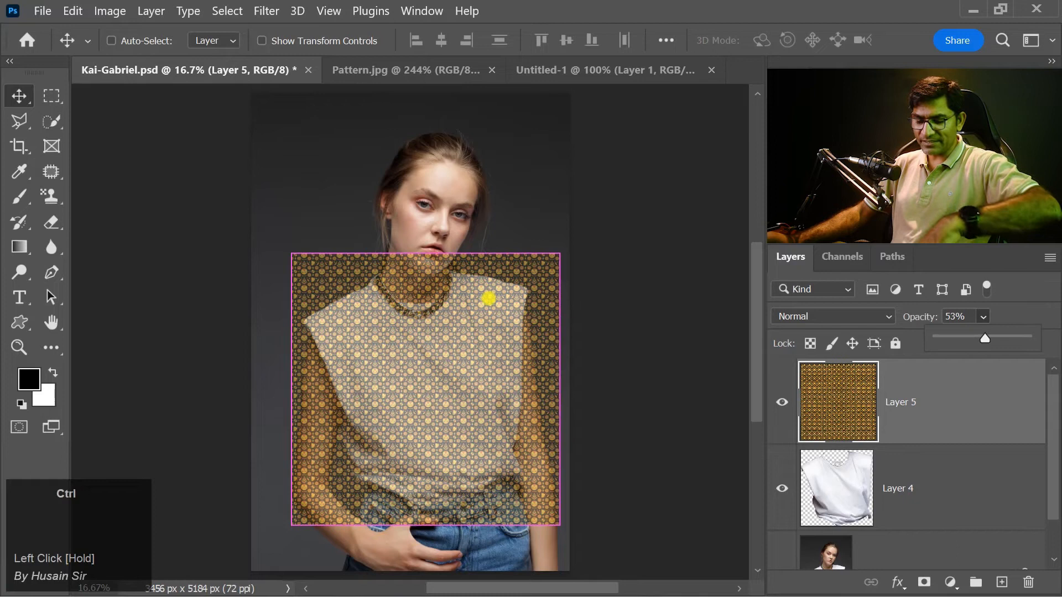
key(ctrl+t)
drag(543, 240, 551, 208)
drag(461, 391, 464, 388)
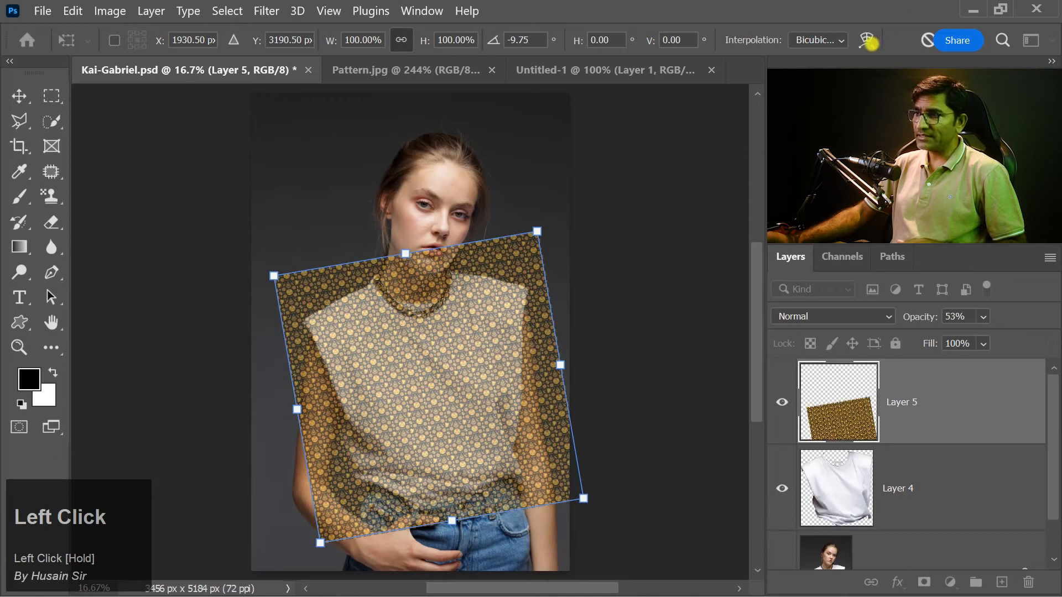
Step: Switch the pattern's transform to Warp and toggle the guides so the full warp grid is shown
click(867, 41)
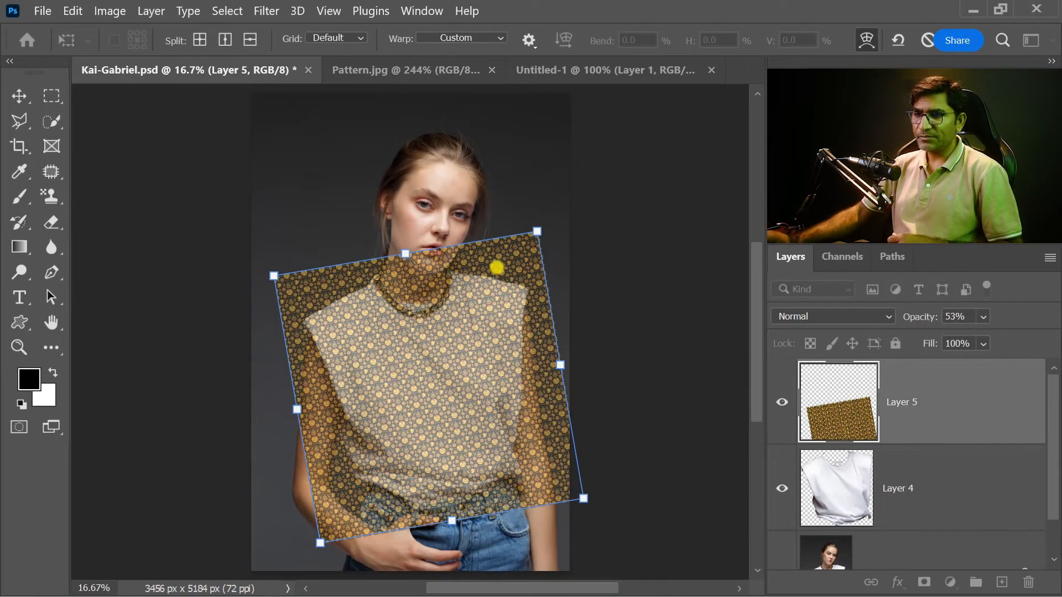
right_click(421, 302)
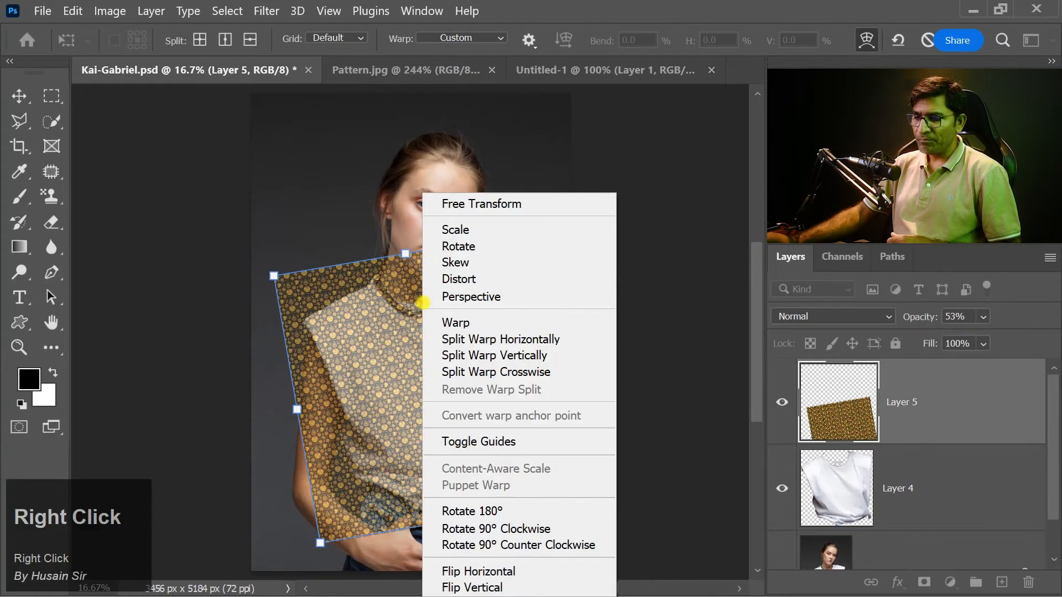
click(482, 442)
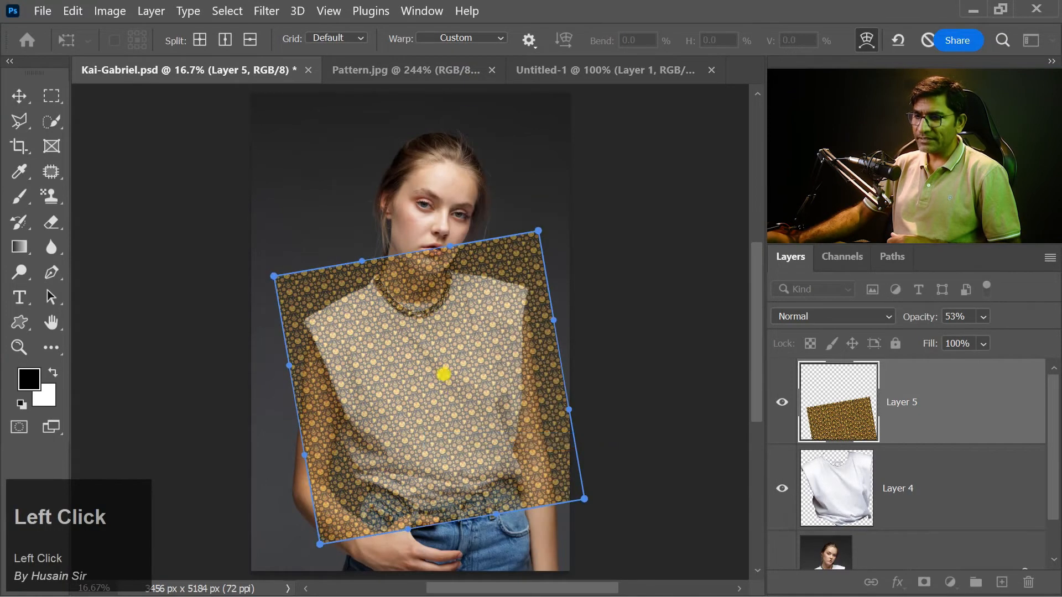
right_click(423, 325)
click(502, 441)
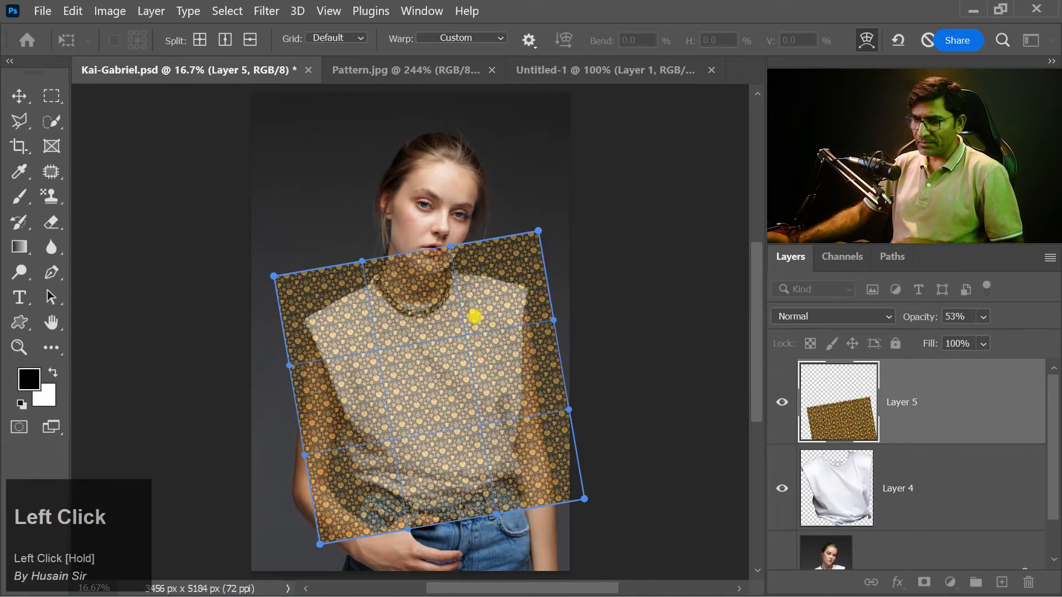
Step: Warp the pattern's top corners onto the shoulders and pull its left edge in along the shirt's left side
drag(538, 230, 528, 274)
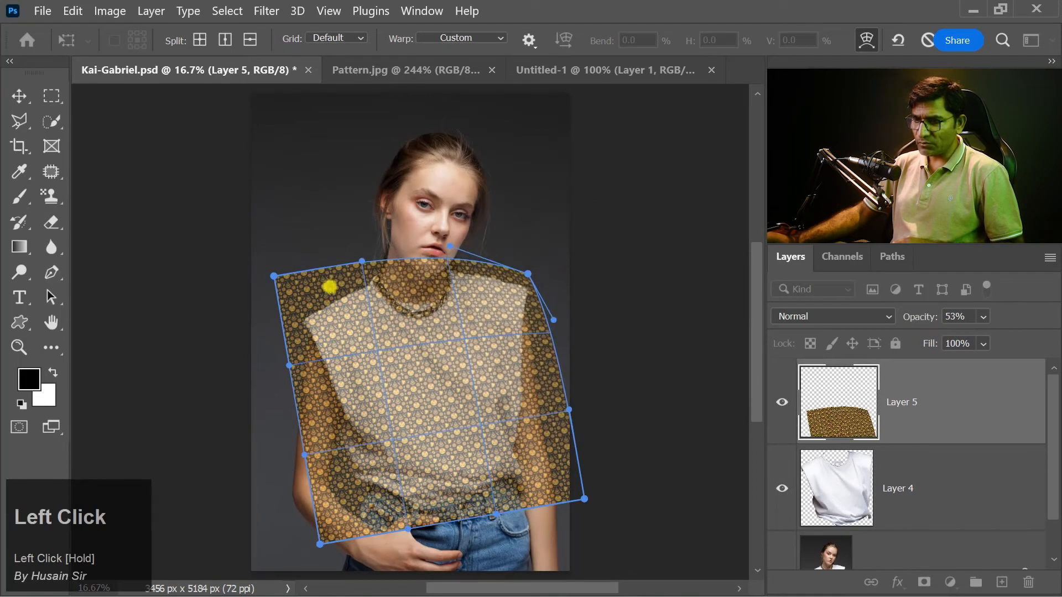
drag(274, 275, 296, 316)
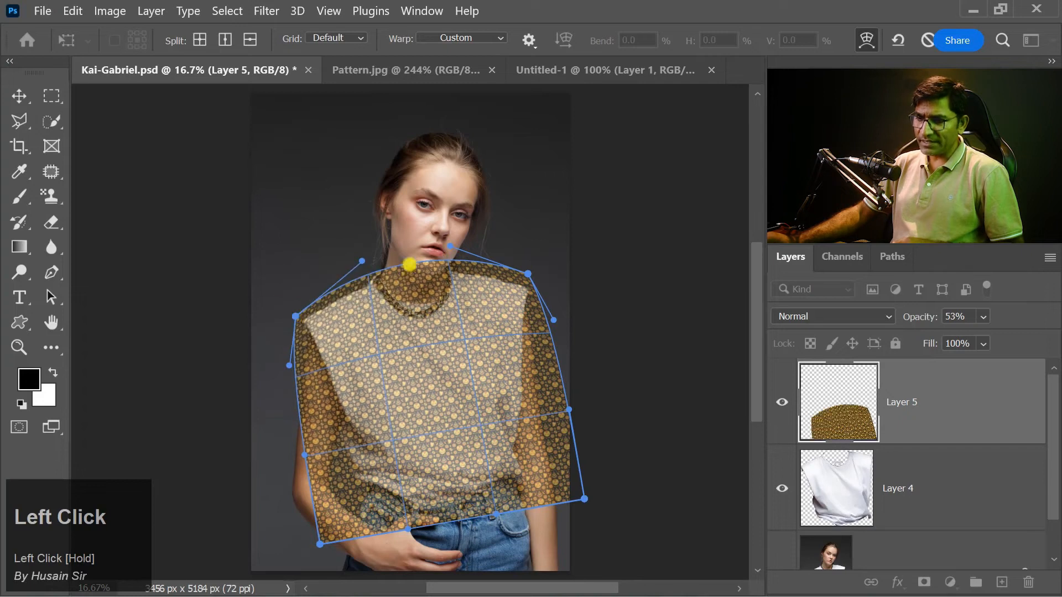
drag(320, 545, 358, 508)
drag(305, 458, 327, 453)
drag(289, 366, 312, 361)
drag(330, 453, 334, 450)
drag(358, 509, 356, 513)
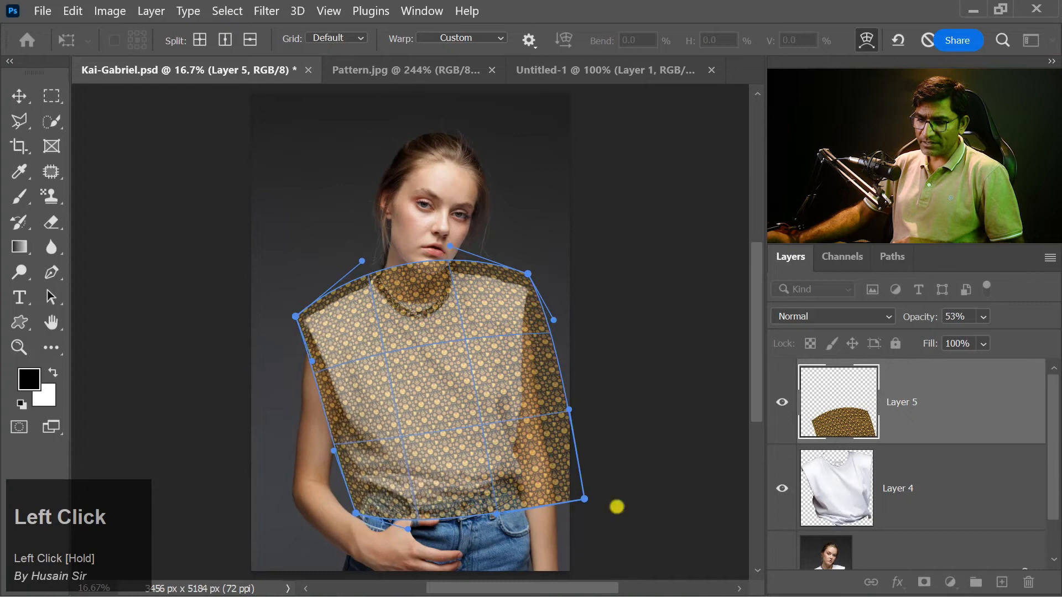
Step: Pull the pattern's right edge in along the shirt's right side and refine its upper-right and lower-right corners
drag(584, 499, 536, 488)
drag(553, 320, 532, 324)
drag(569, 410, 529, 418)
drag(535, 488, 534, 480)
drag(528, 274, 535, 276)
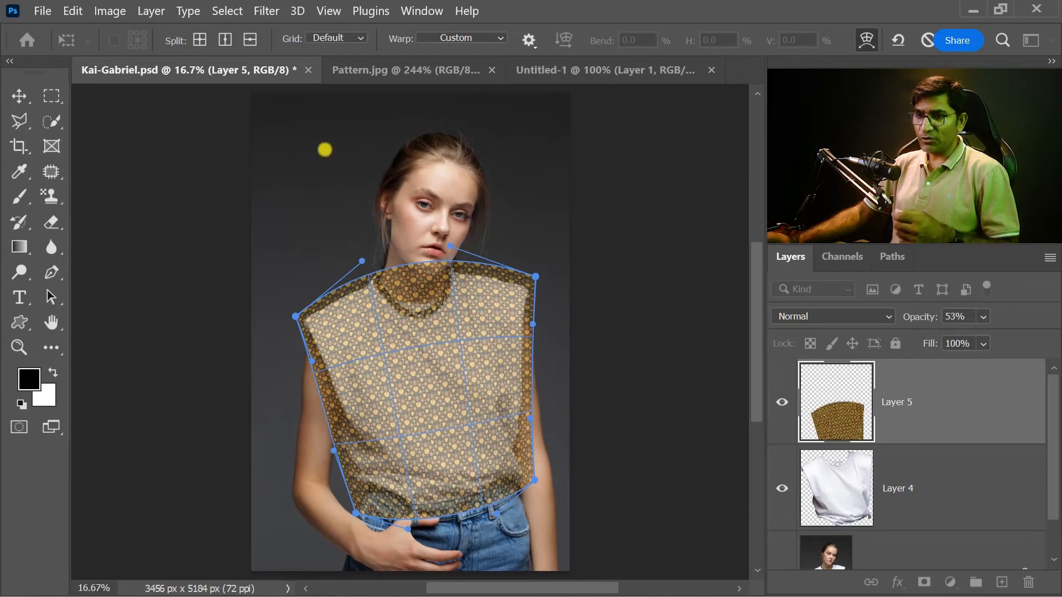
Step: Split the warp vertically at the centre and both sides of the neckline, lowering the centre point at the collar
click(225, 39)
click(412, 273)
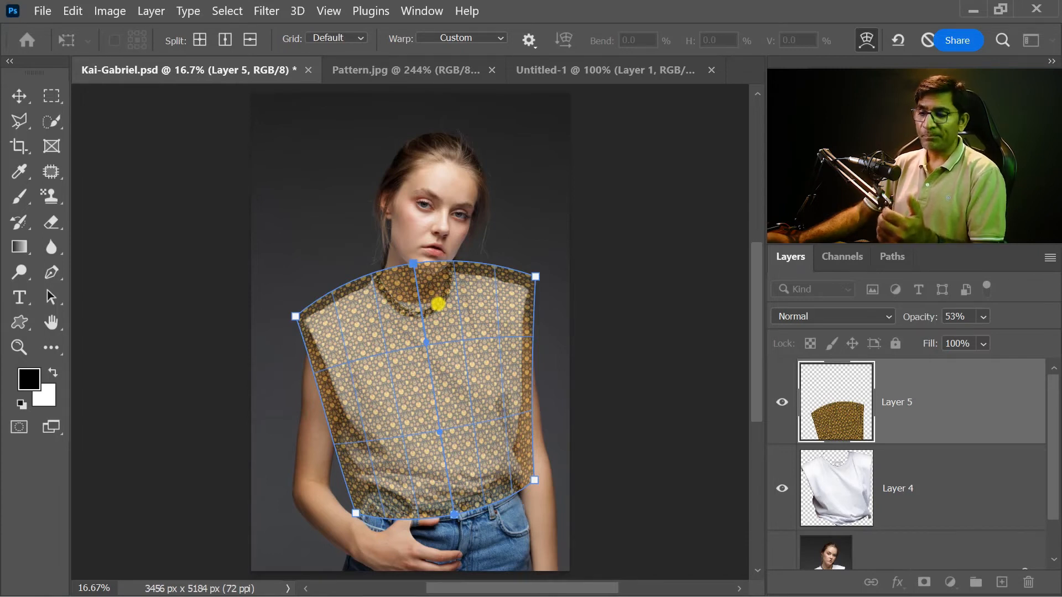
drag(414, 263, 417, 277)
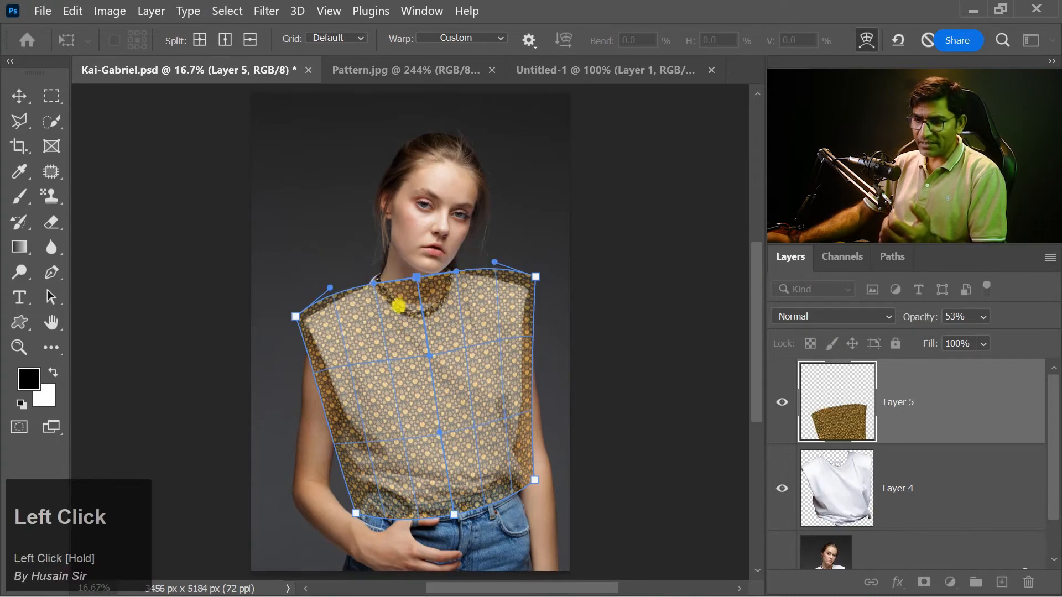
click(223, 39)
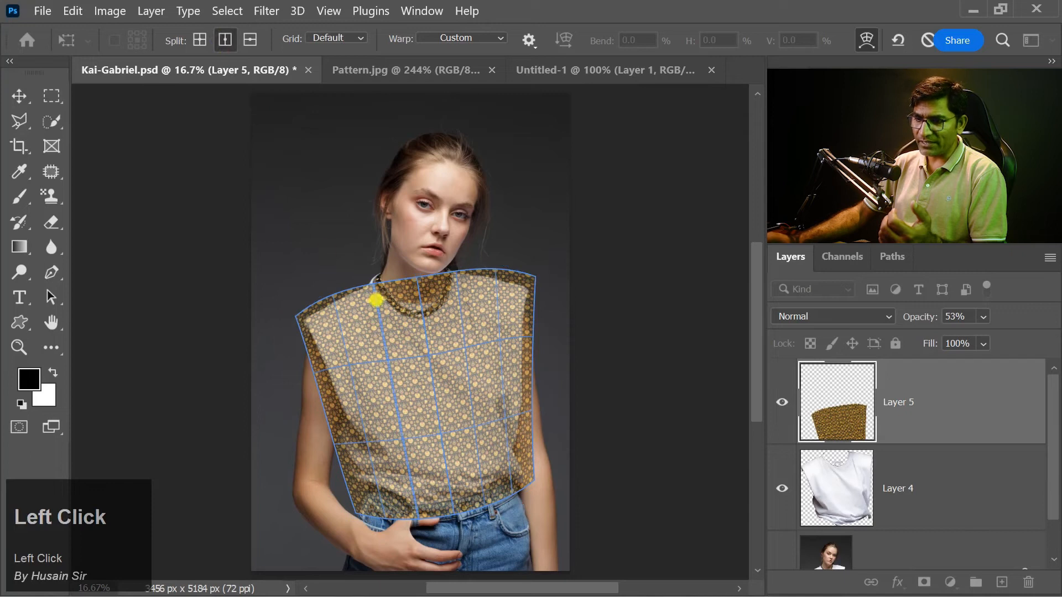
click(377, 301)
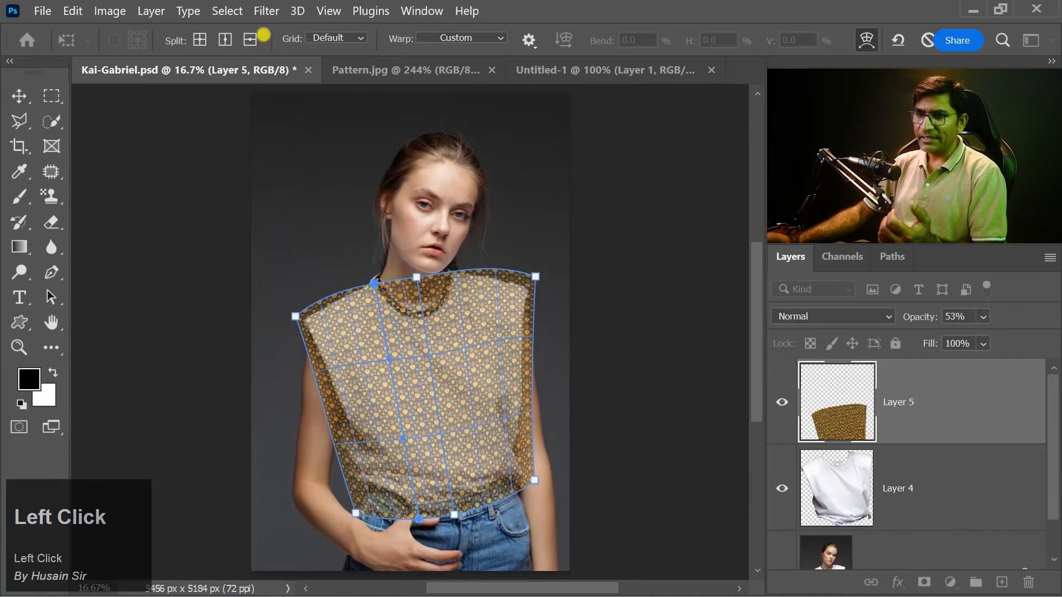
click(224, 40)
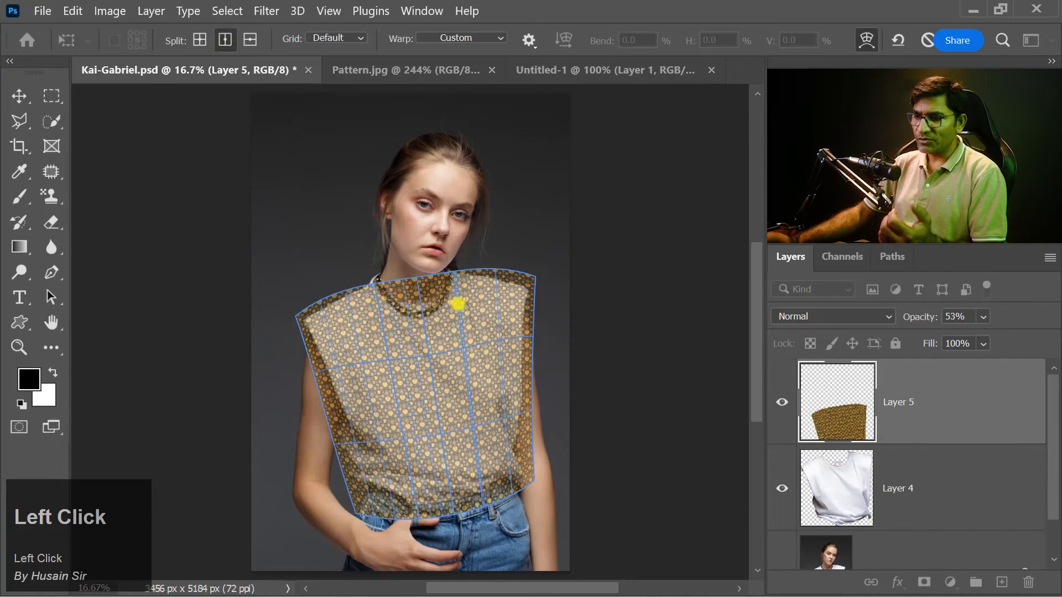
click(457, 304)
Step: Move the top warp points and handles so the pattern's upper edge curves around the neckline below the necklace
drag(416, 278, 373, 272)
drag(455, 272, 452, 261)
drag(416, 295, 442, 300)
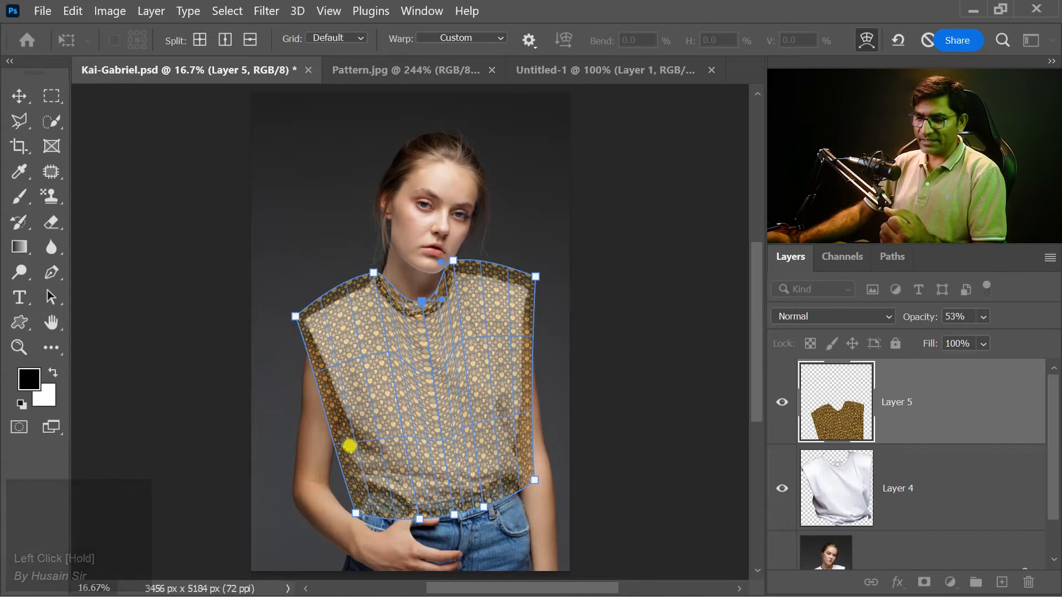
Step: Split the warp horizontally above the waist, adjust the side and corner points just outside the shirt's outline, and apply the warp
click(250, 40)
click(342, 438)
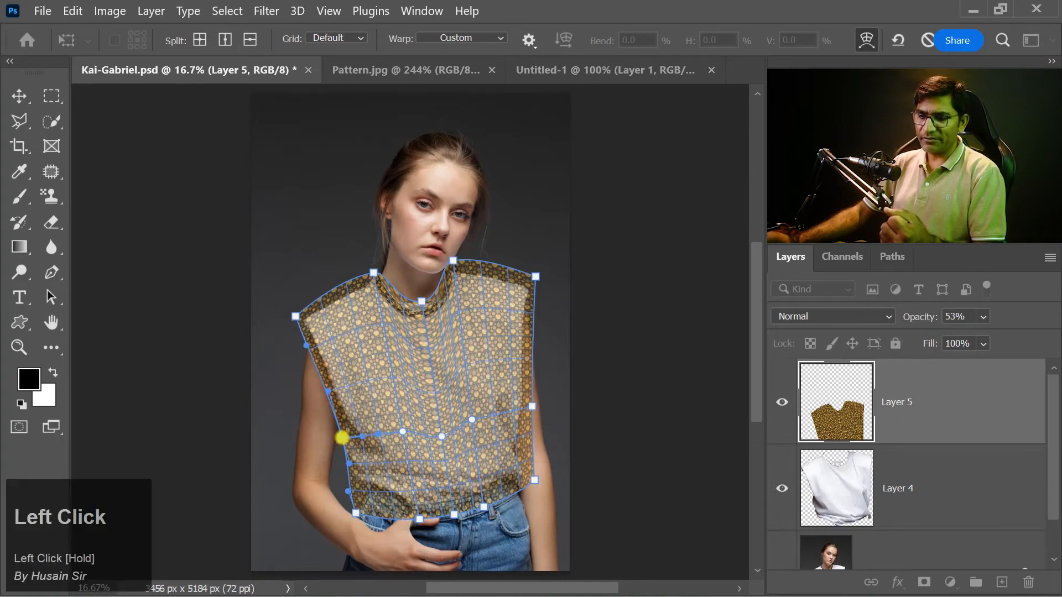
drag(295, 316, 287, 319)
drag(355, 513, 349, 514)
drag(344, 438, 336, 433)
drag(532, 406, 524, 405)
drag(535, 277, 541, 280)
drag(534, 480, 534, 486)
drag(524, 405, 529, 405)
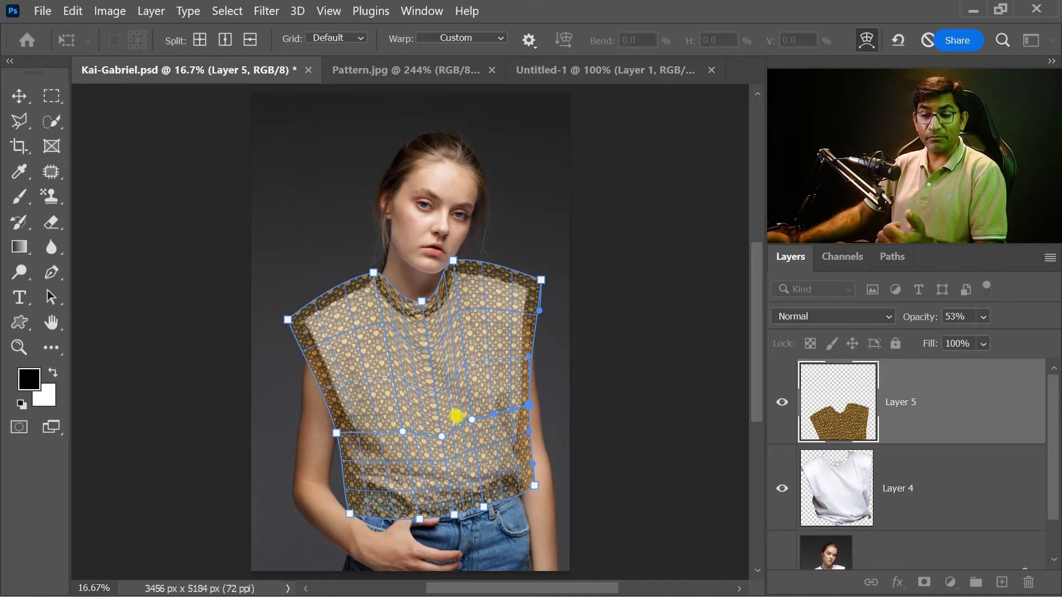
key(Return)
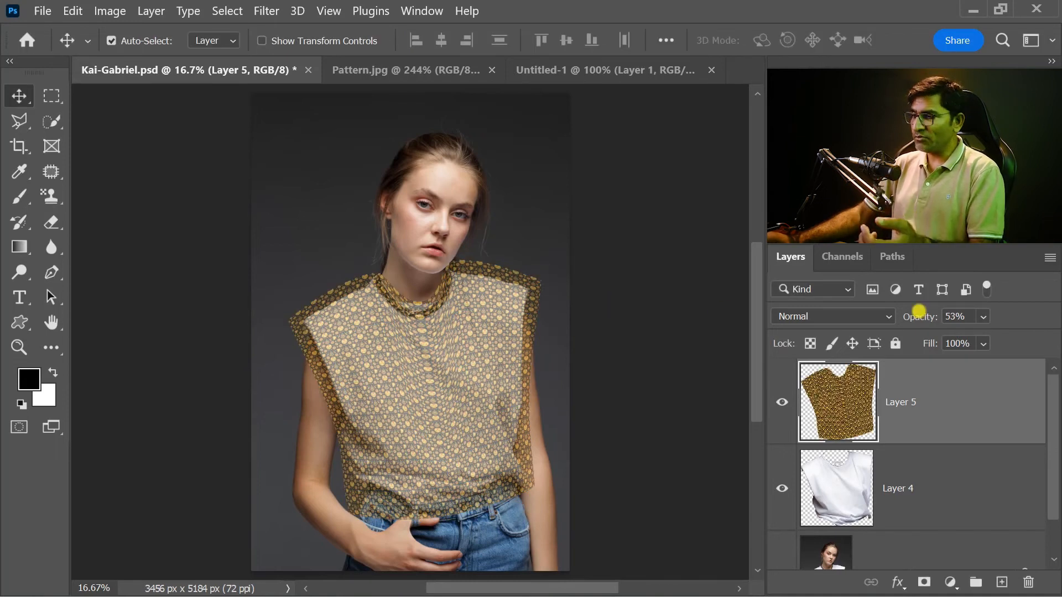
Step: Set Layer 5 to 100% opacity and mask it with a selection loaded from Layer 4's shirt outline
click(983, 315)
drag(1005, 335, 1052, 338)
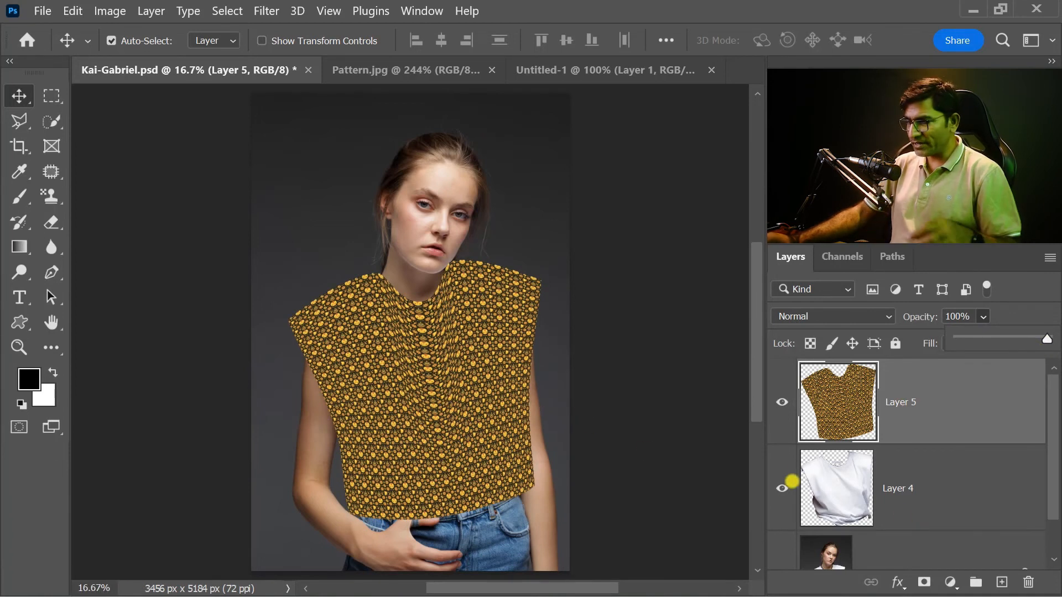
ctrl+click(831, 467)
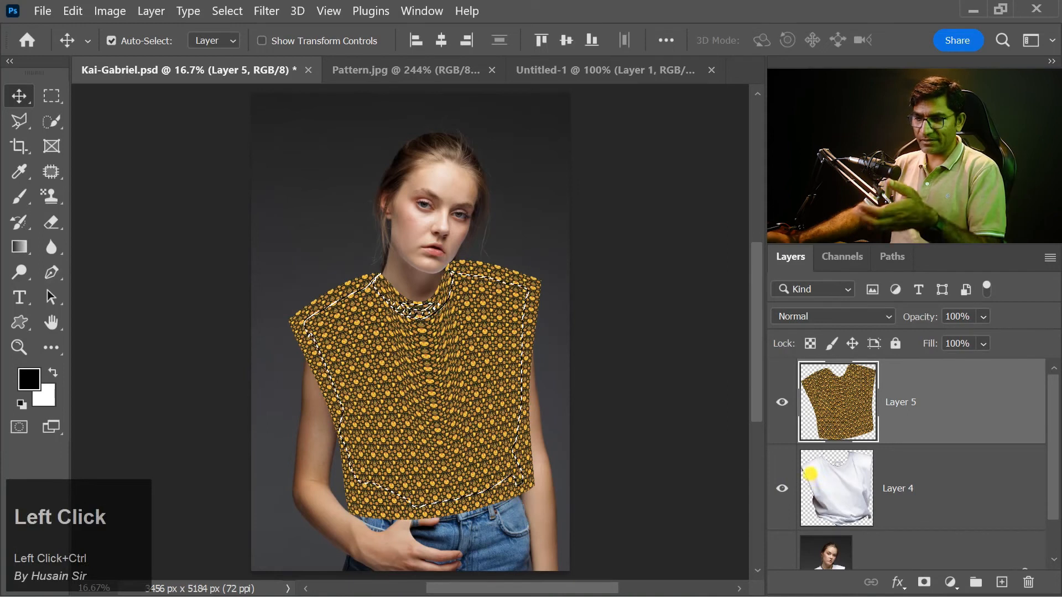
click(961, 392)
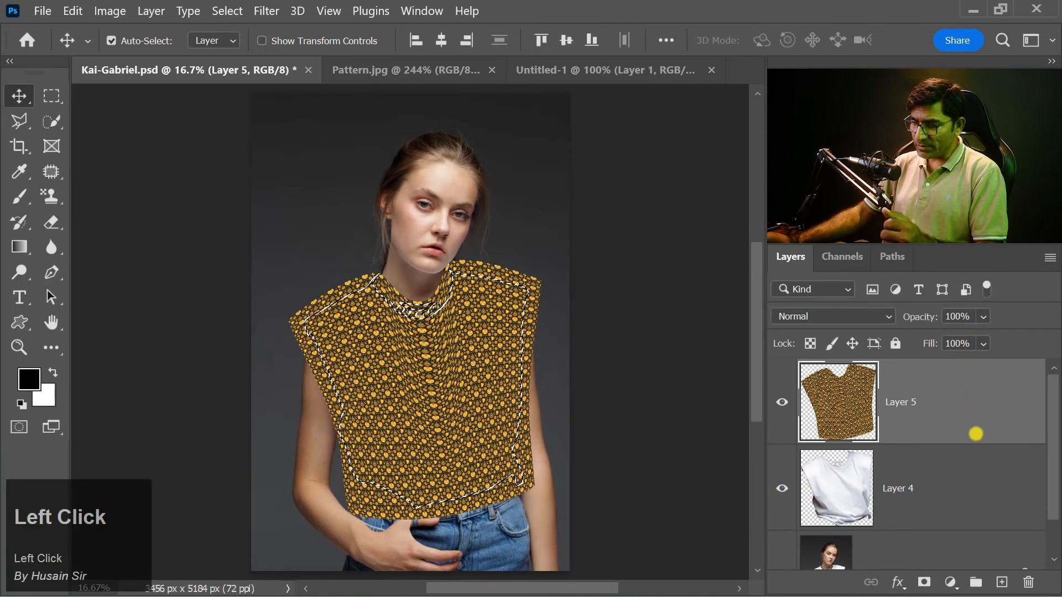
click(923, 580)
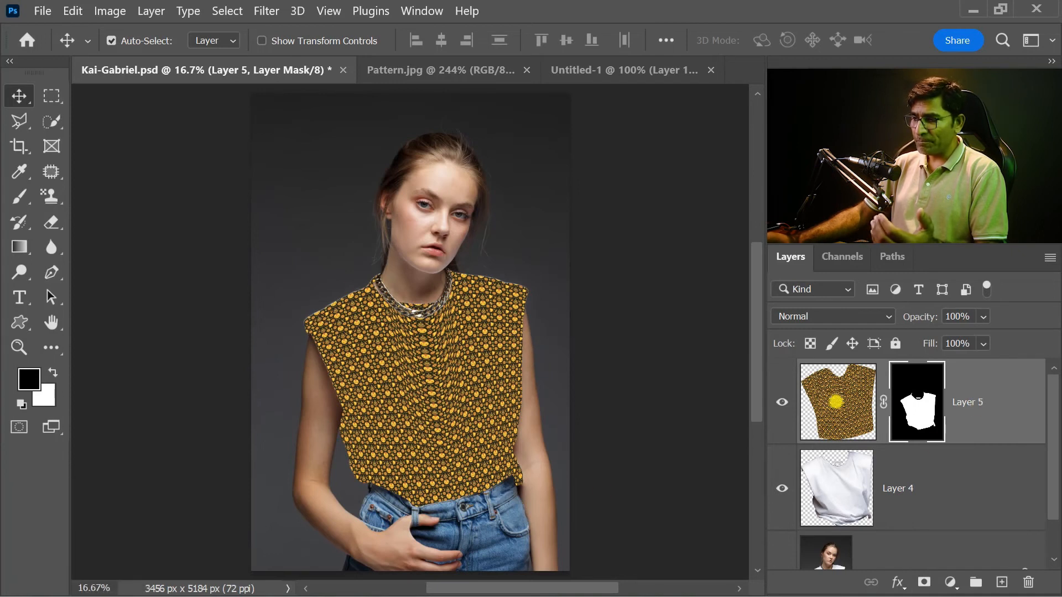
Step: Target the pattern image of Layer 5 instead of its mask and set the blend mode to Vivid Light
click(835, 402)
click(884, 316)
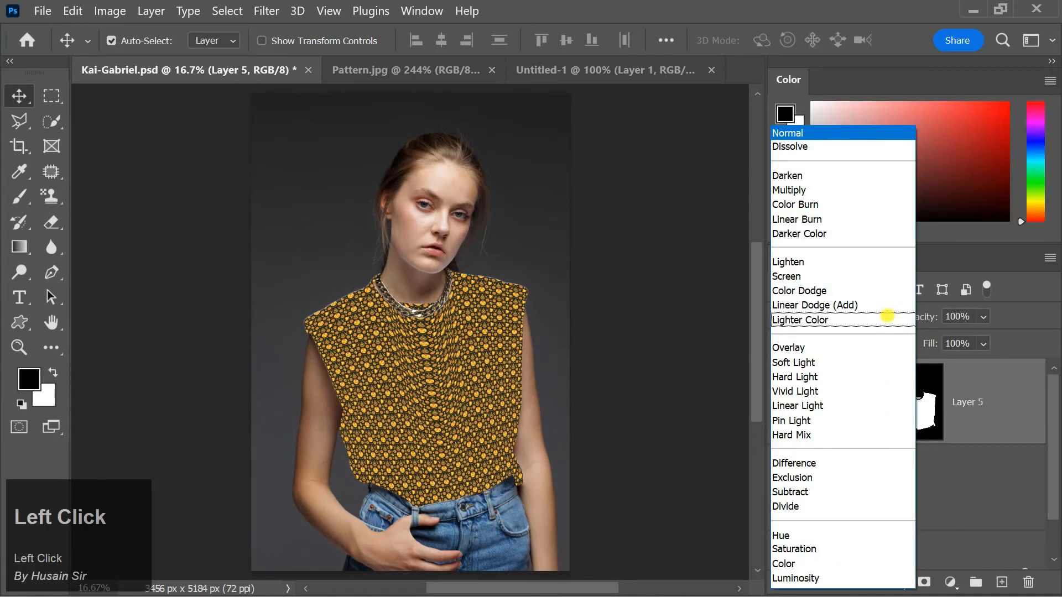
click(795, 391)
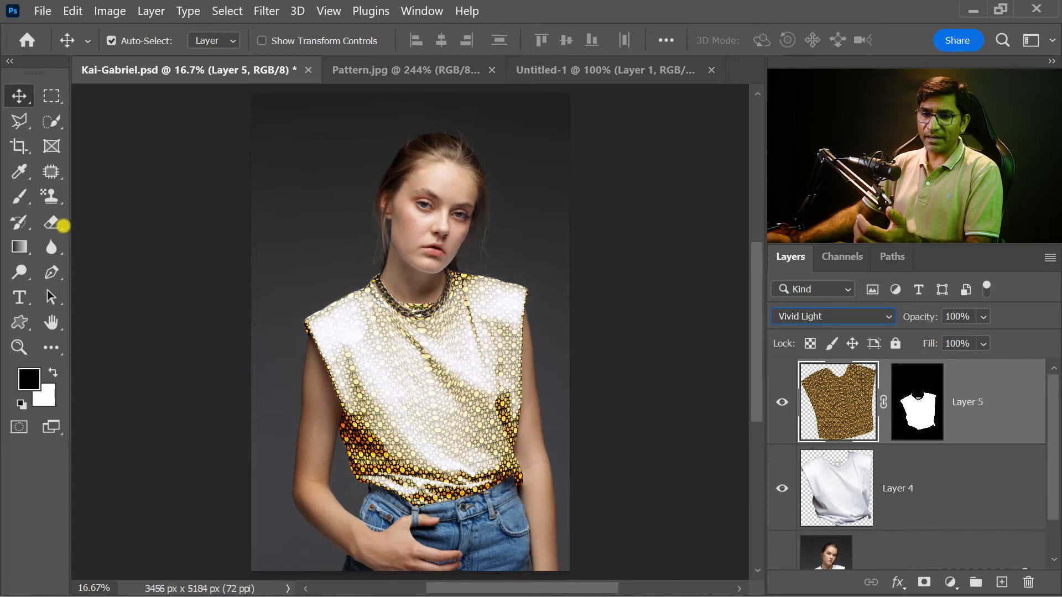
Step: Open the Pattern Stamp tool's pattern picker and examine the options for importing and exporting patterns
click(51, 196)
click(685, 41)
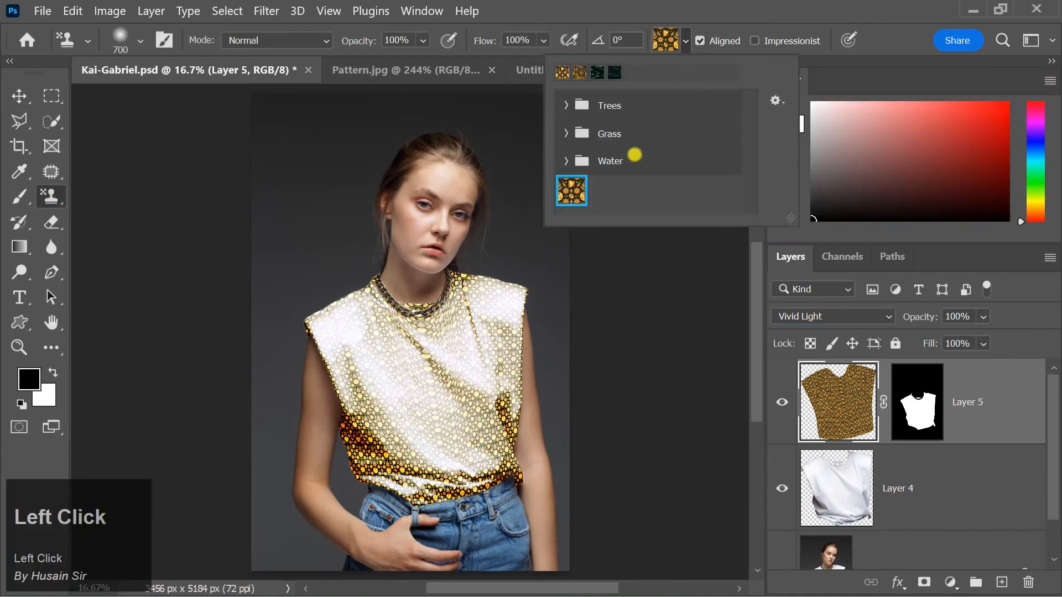
click(776, 100)
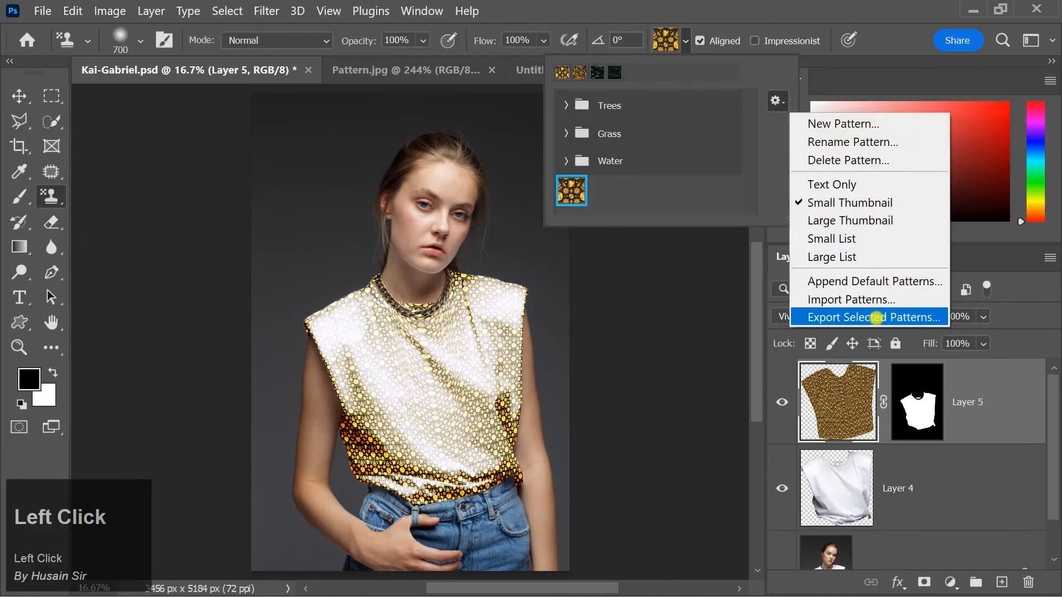
click(646, 206)
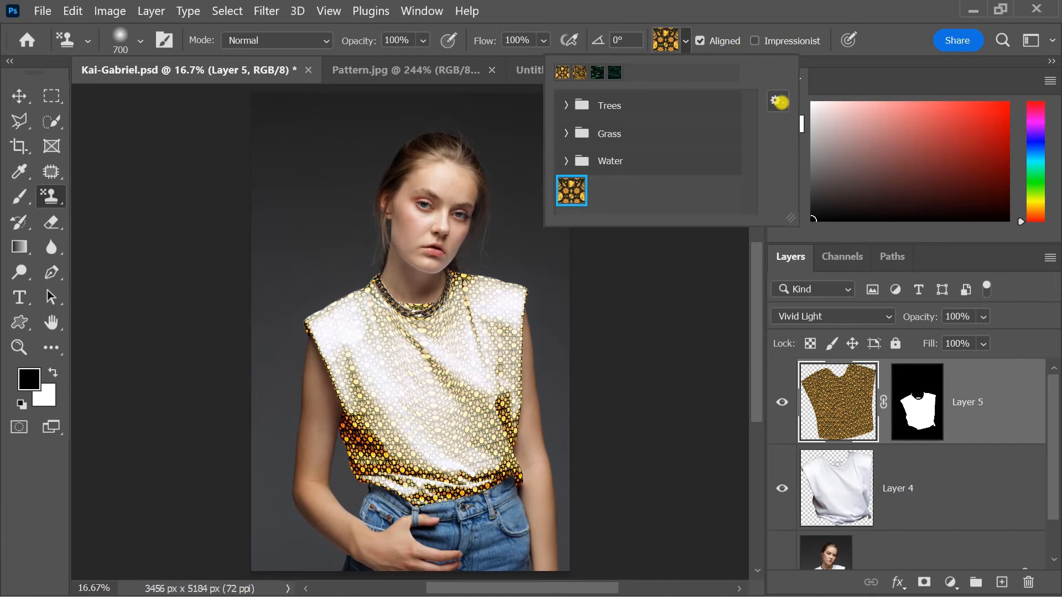
click(780, 102)
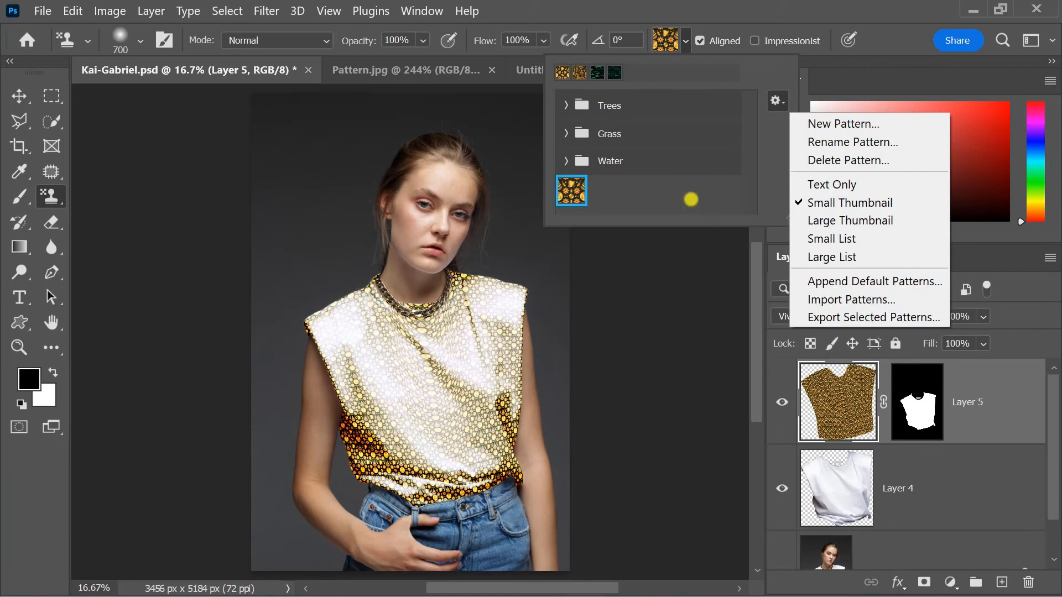
click(691, 199)
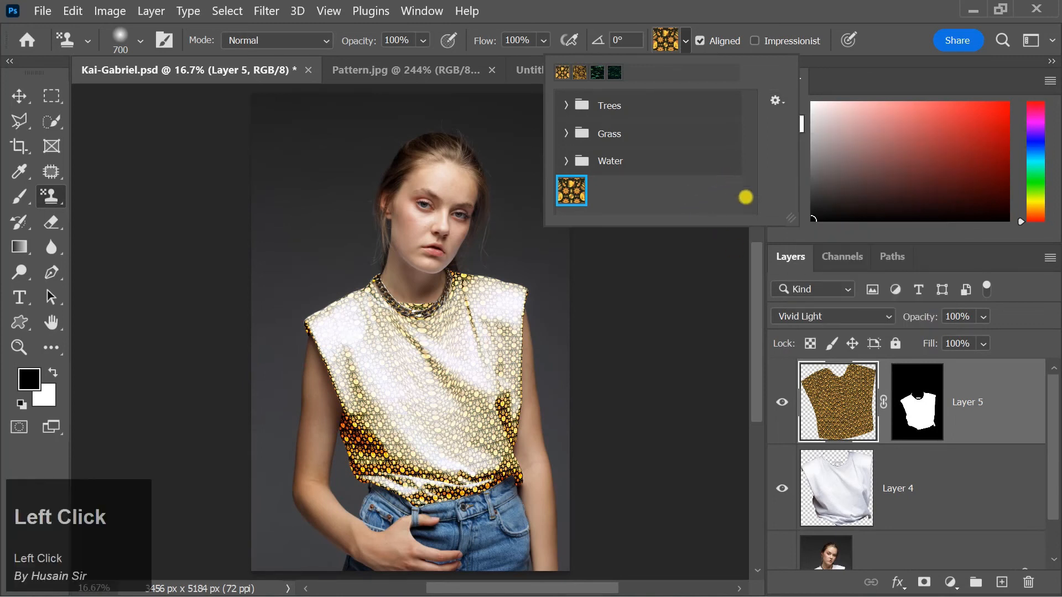